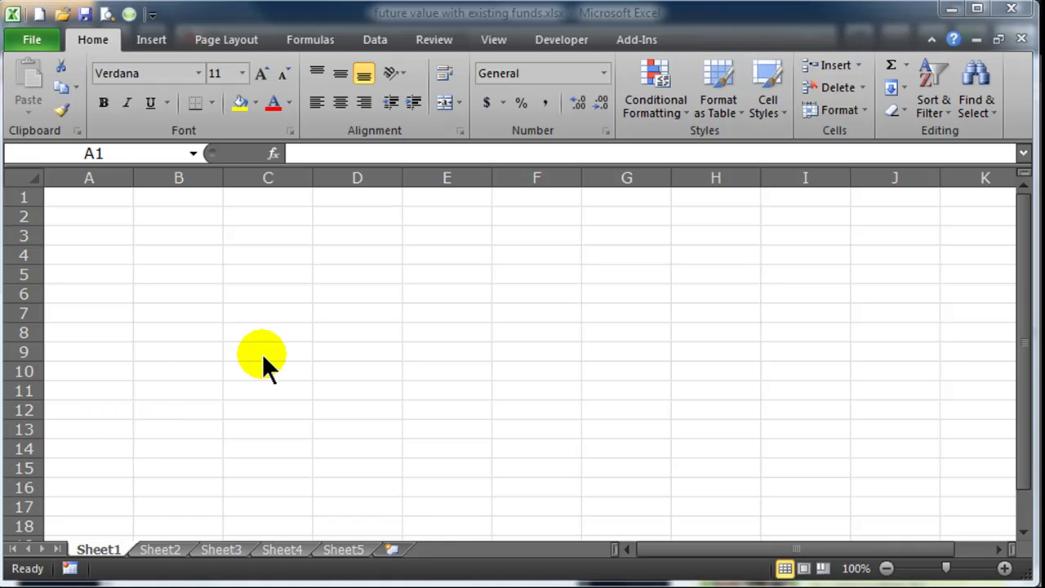
pyautogui.click(139, 307)
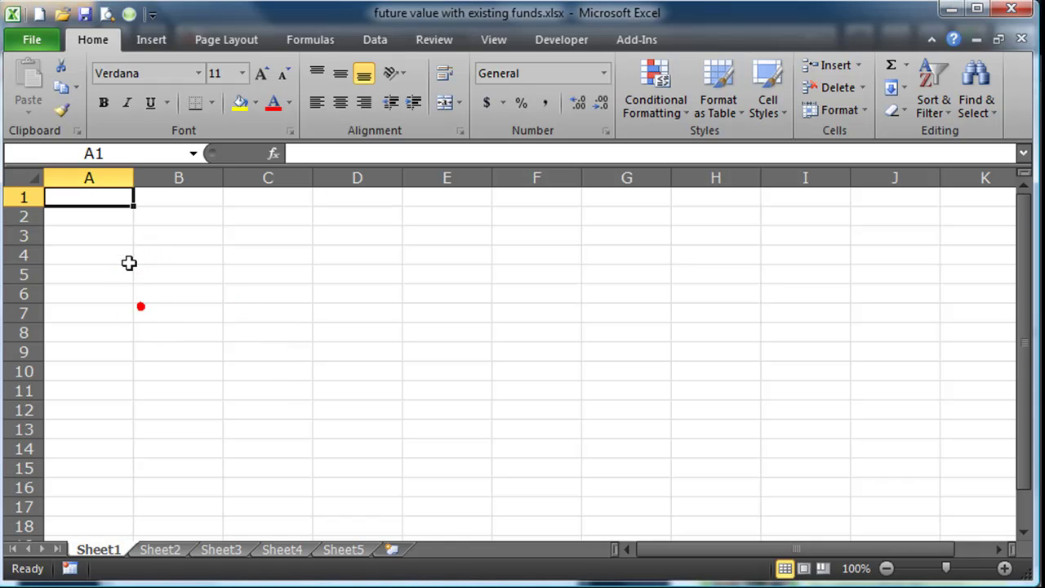
pyautogui.click(115, 272)
pyautogui.click(105, 330)
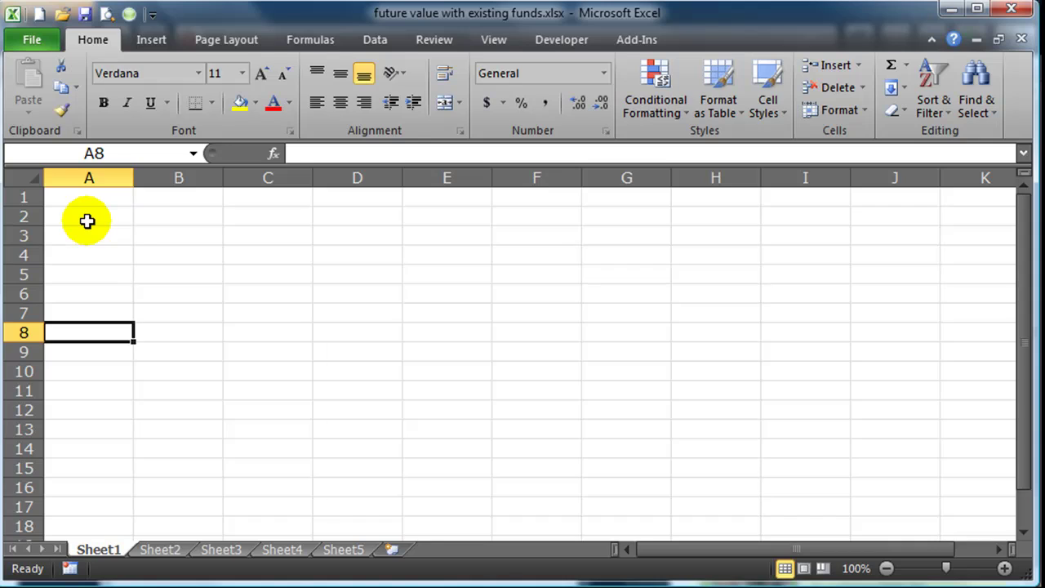
# Label cell A2 "Starting Balance" and widen column A to fit the text
pyautogui.click(87, 217)
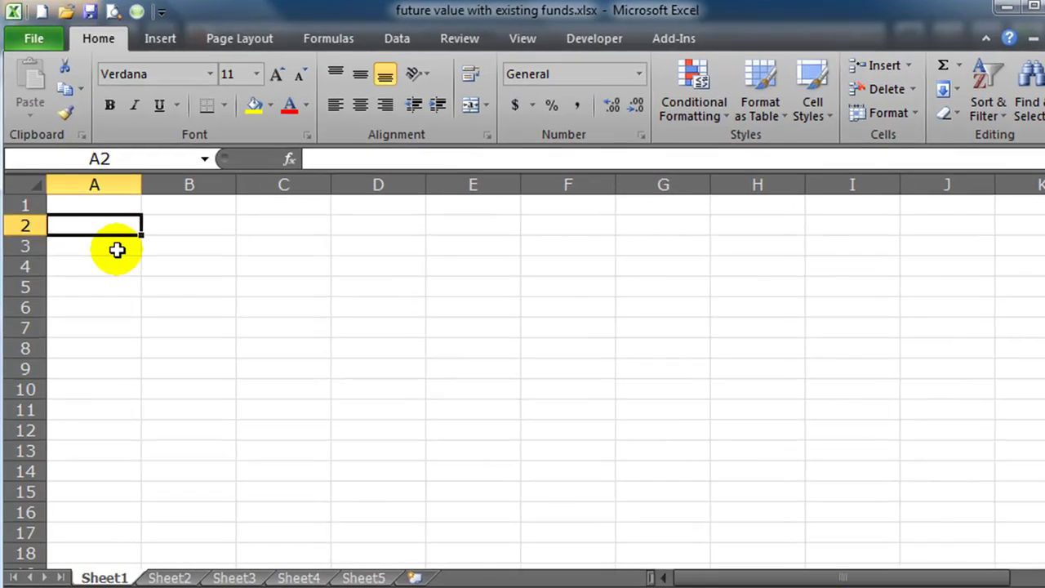
pyautogui.write('Starting Balance')
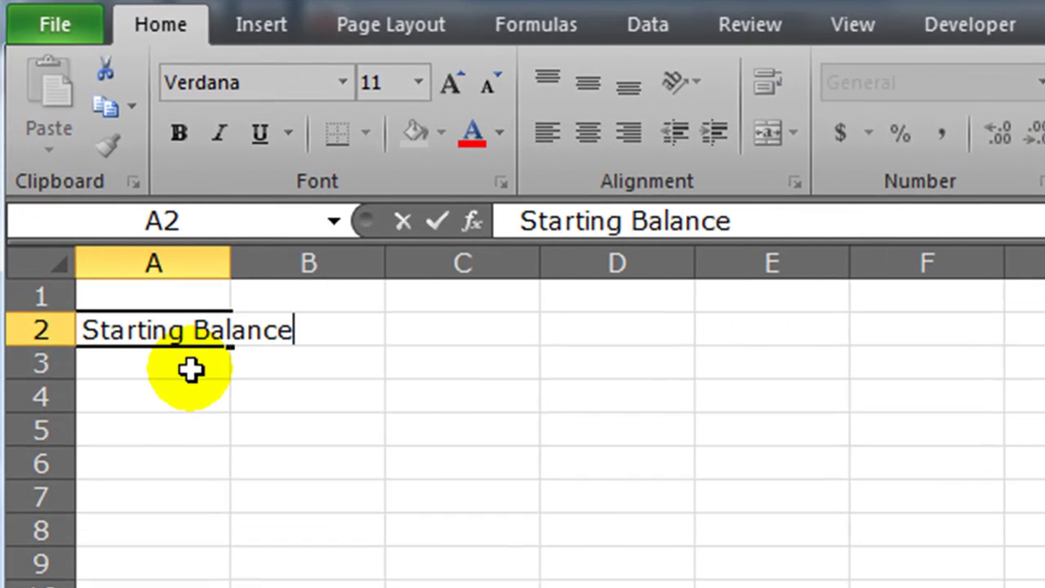
pyautogui.press('Return')
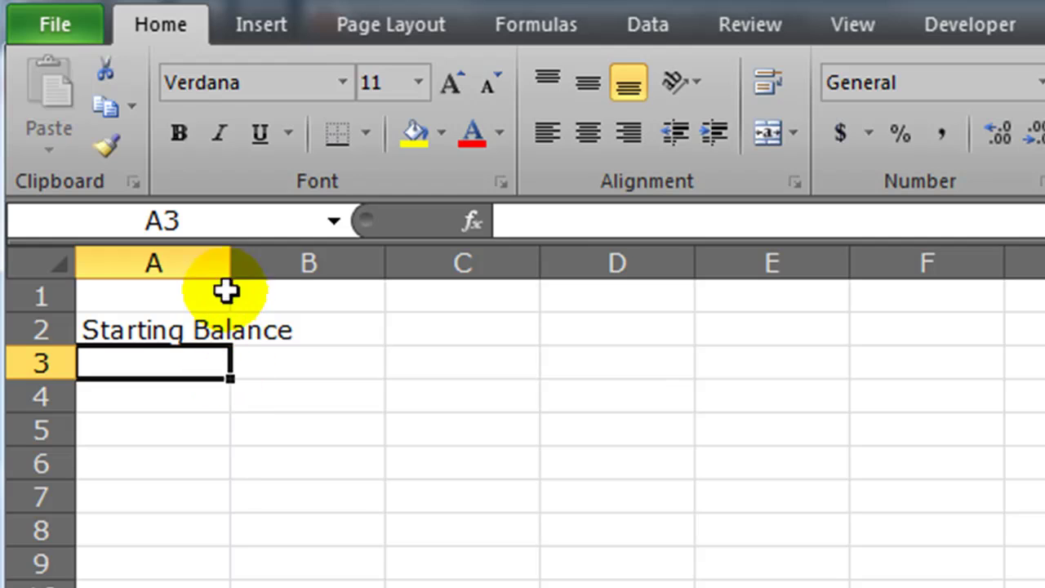
pyautogui.moveTo(230, 263); pyautogui.dragTo(356, 263)
pyautogui.click(338, 469)
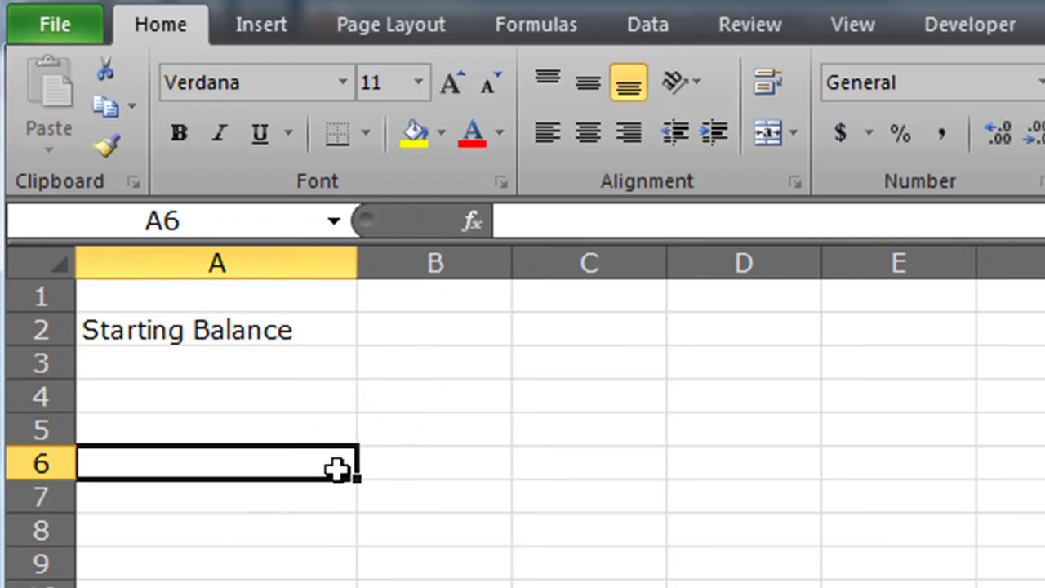
# Enter 20000 as the starting balance in cell B2
pyautogui.click(264, 421)
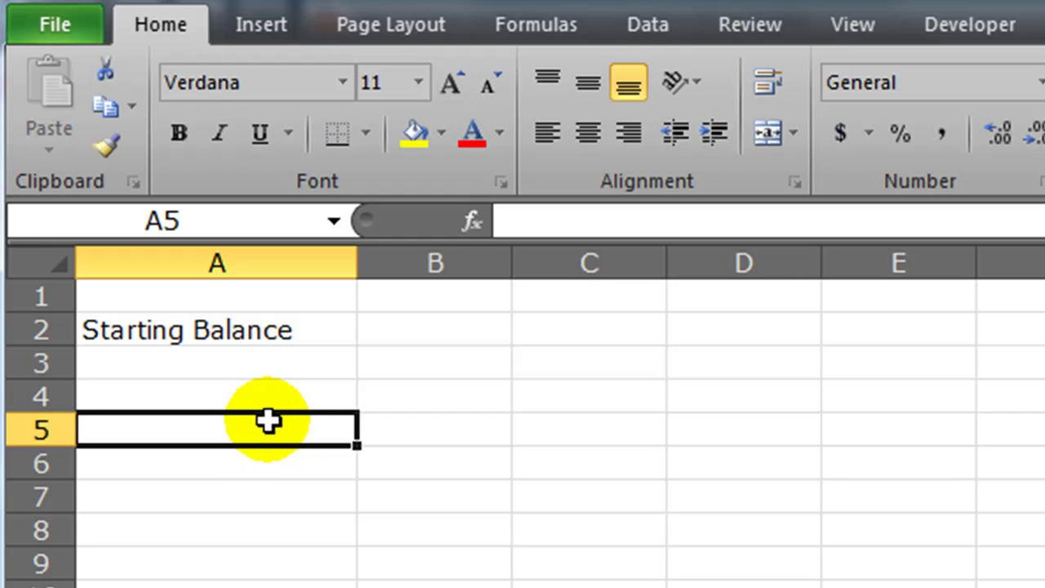
pyautogui.click(426, 330)
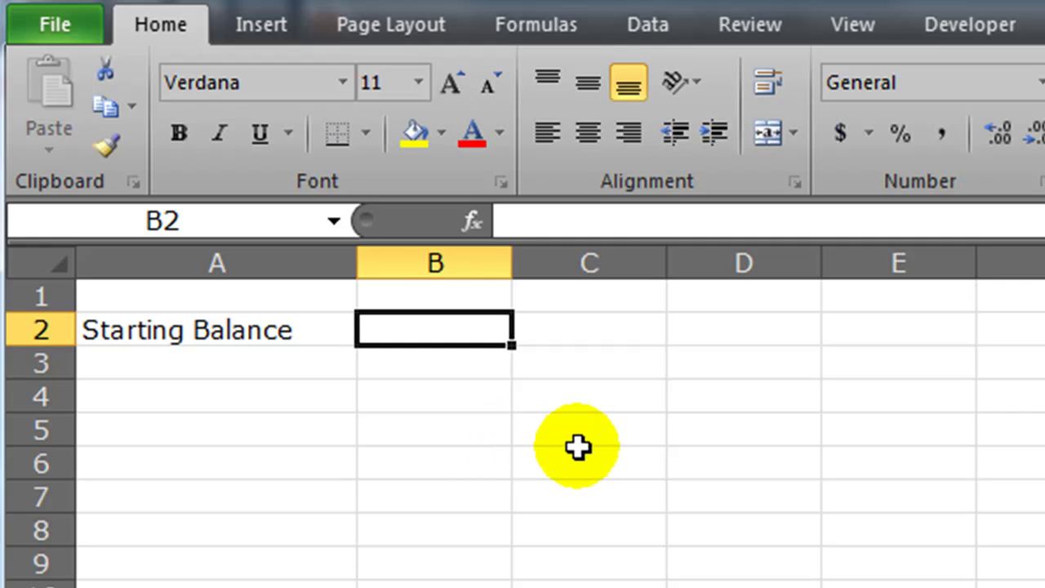
pyautogui.write('20000')
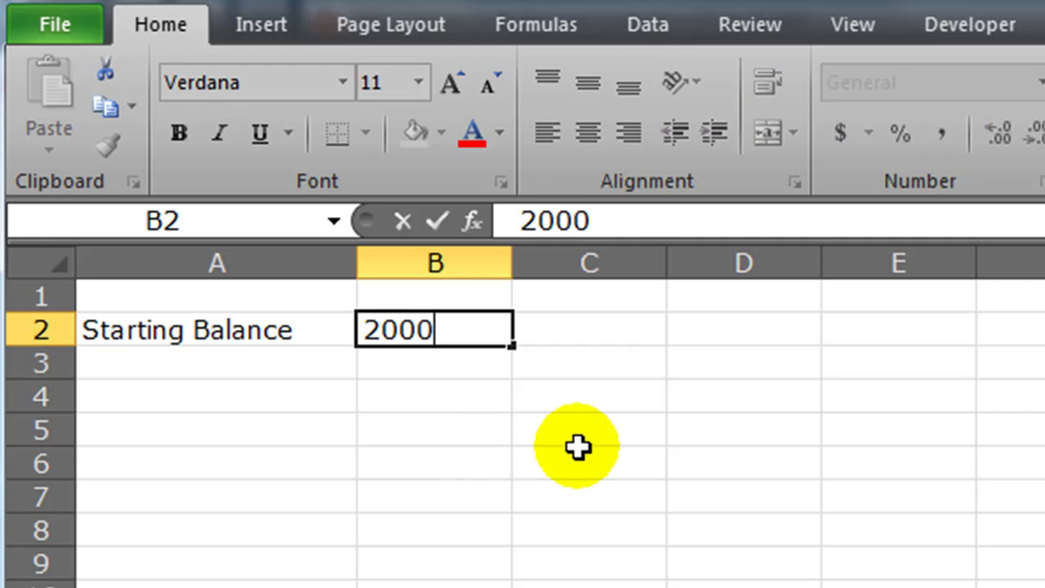
pyautogui.press('Return')
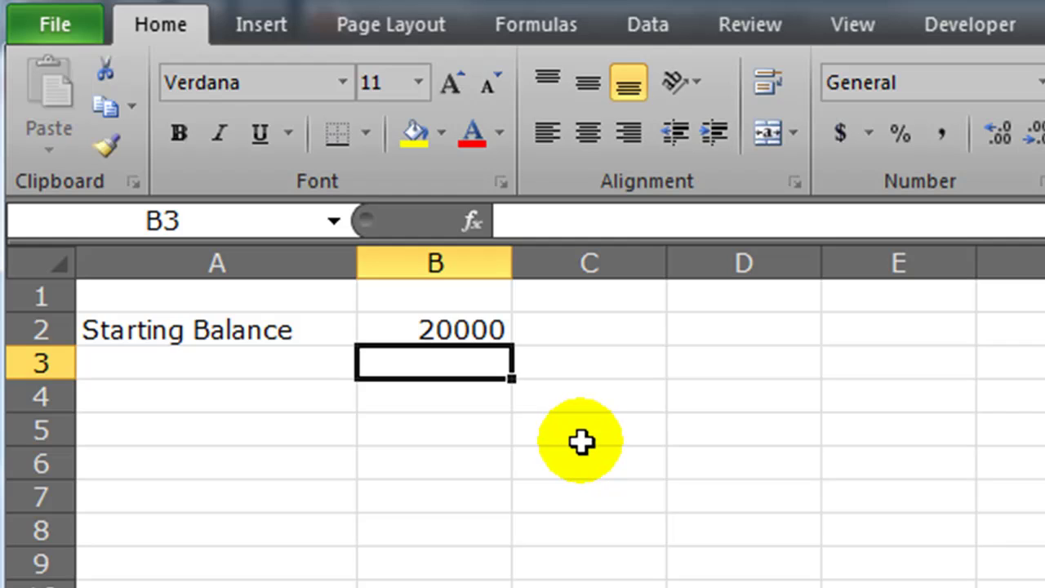
# Label cell A3 "Time Horizon" below the starting balance label
pyautogui.click(240, 489)
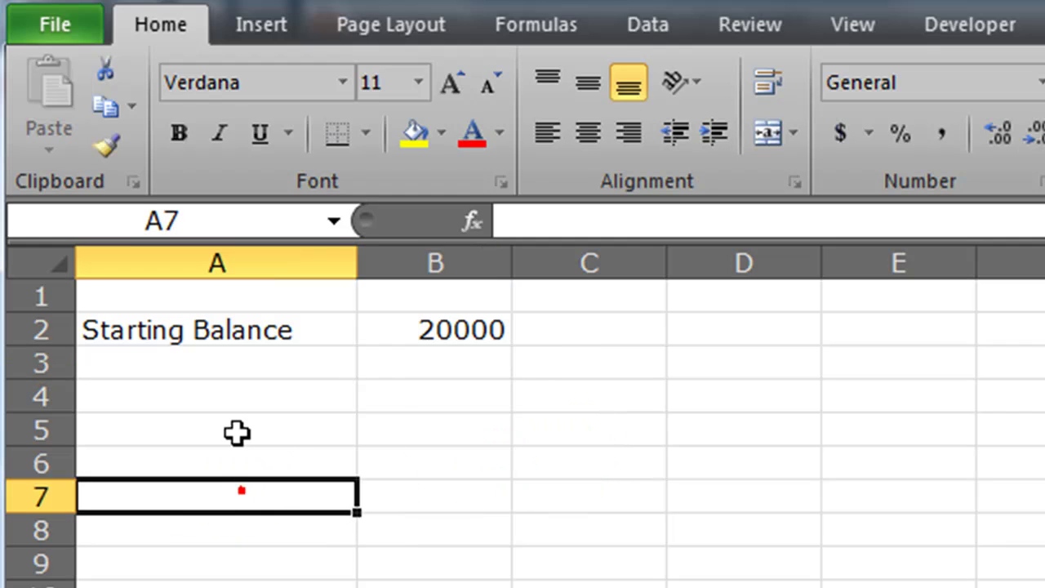
pyautogui.click(201, 365)
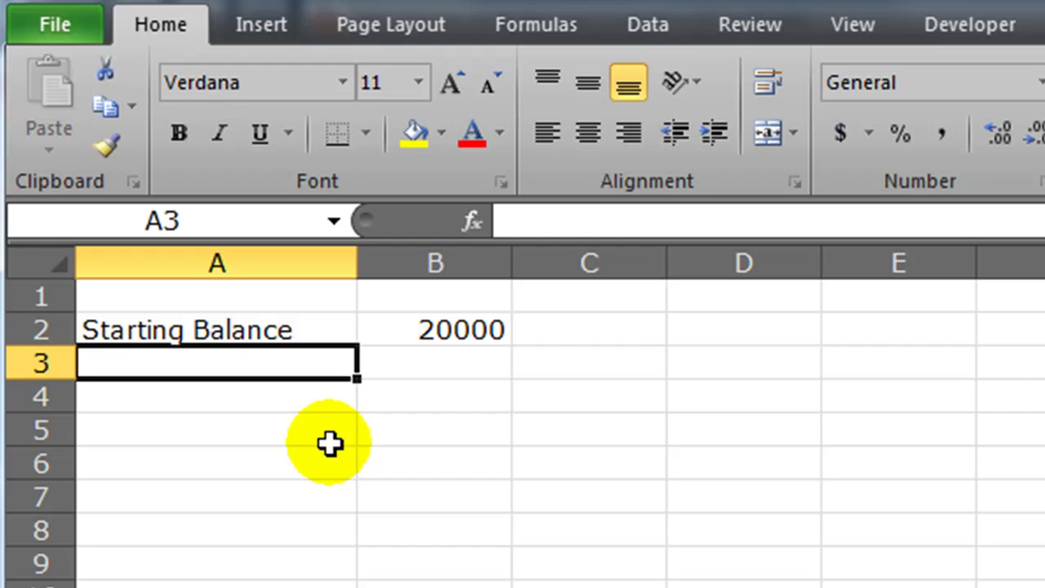
pyautogui.write('Time Horizon')
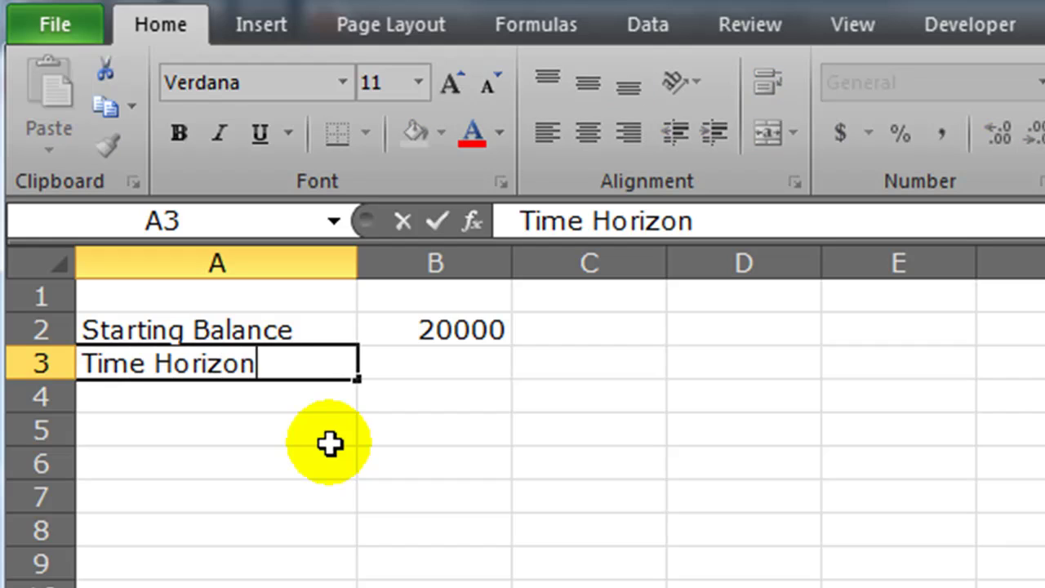
pyautogui.press('Return')
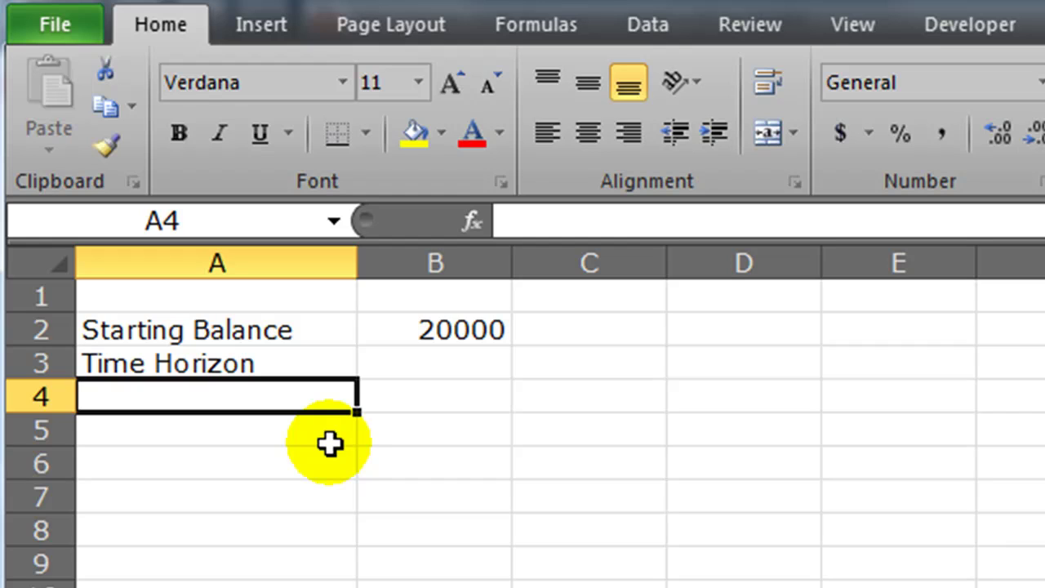
# Extend the label in A3 to "Time Horizon (years)" and widen column A to fit it
pyautogui.click(288, 357)
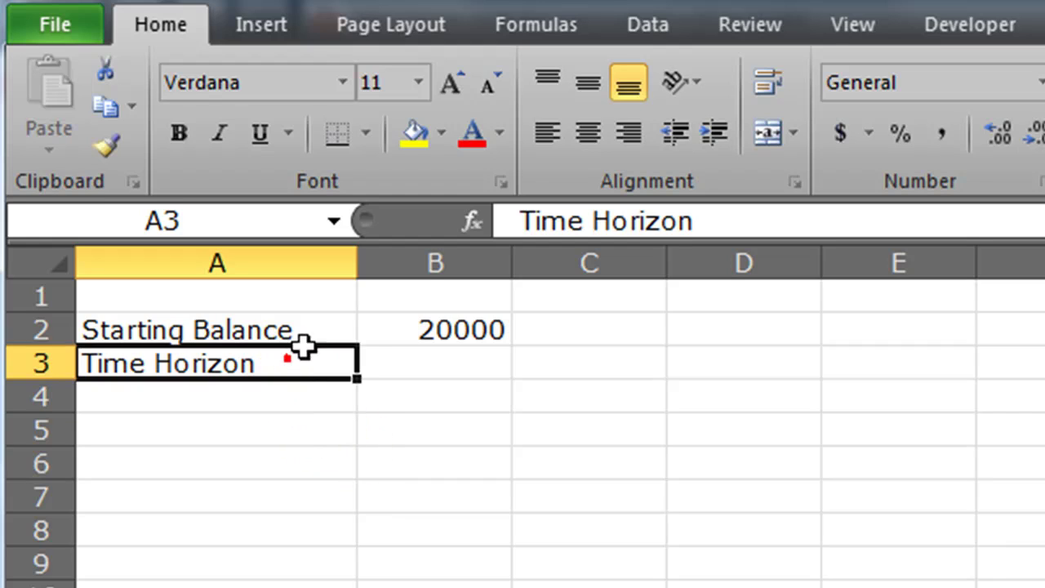
pyautogui.click(727, 220)
pyautogui.write('(years')
pyautogui.press('BackSpace')
pyautogui.press('BackSpace')
pyautogui.write('rs)')
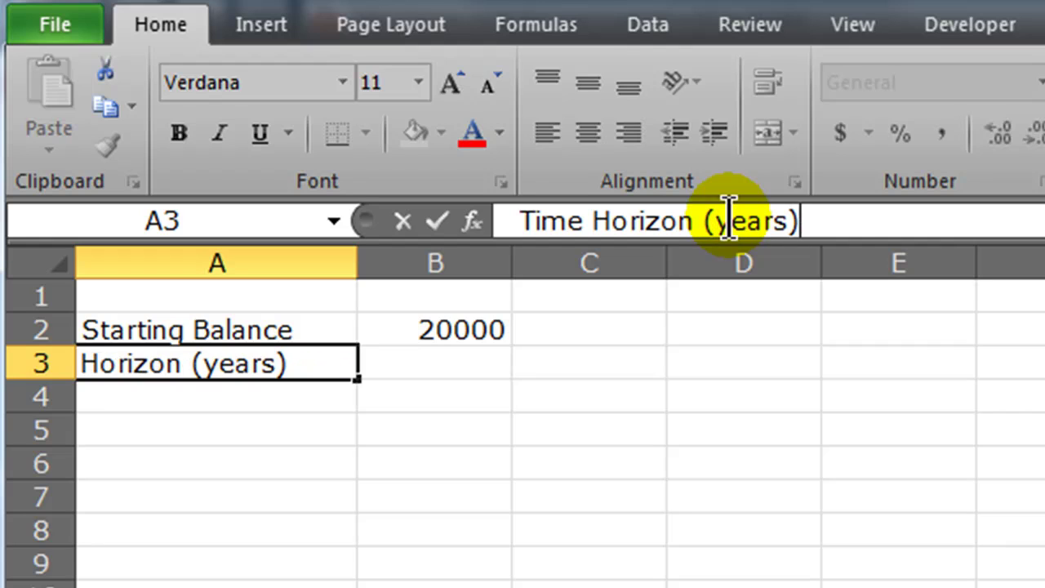
pyautogui.press('Return')
pyautogui.moveTo(361, 271); pyautogui.dragTo(394, 270)
# Enter 4 as the time horizon in cell B3
pyautogui.click(476, 458)
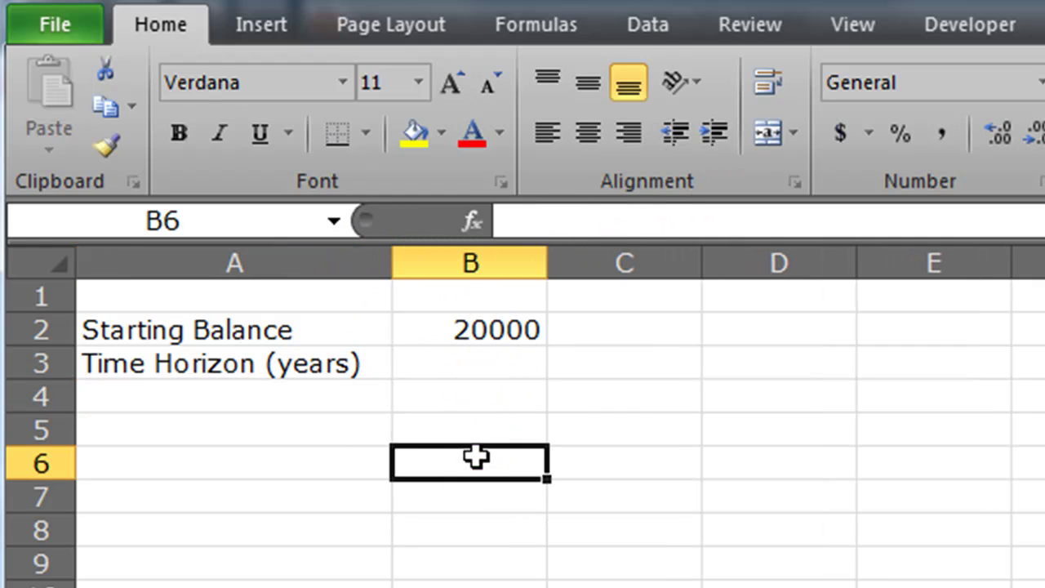
pyautogui.click(482, 360)
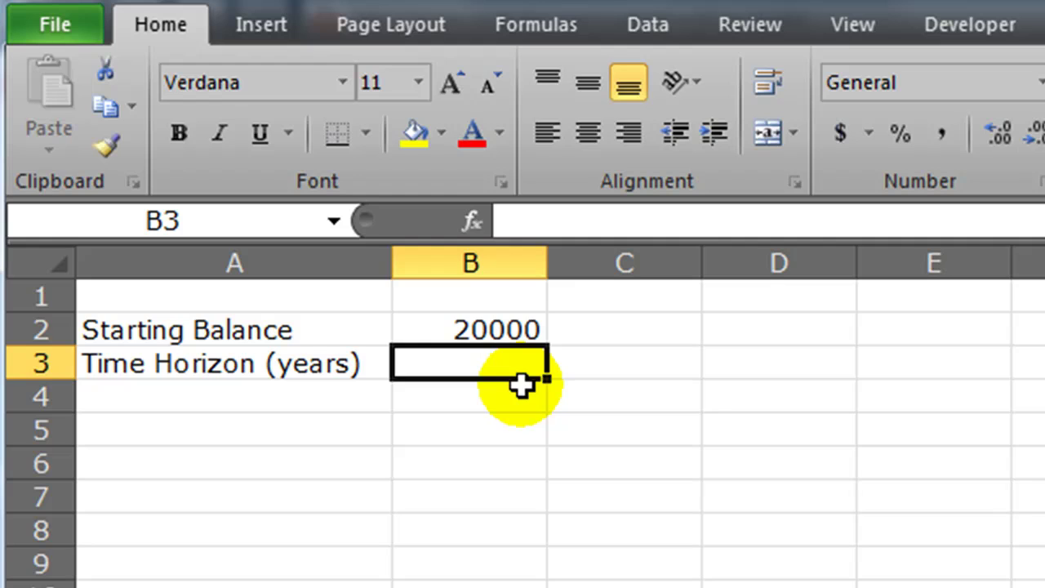
pyautogui.write('4')
pyautogui.press('Return')
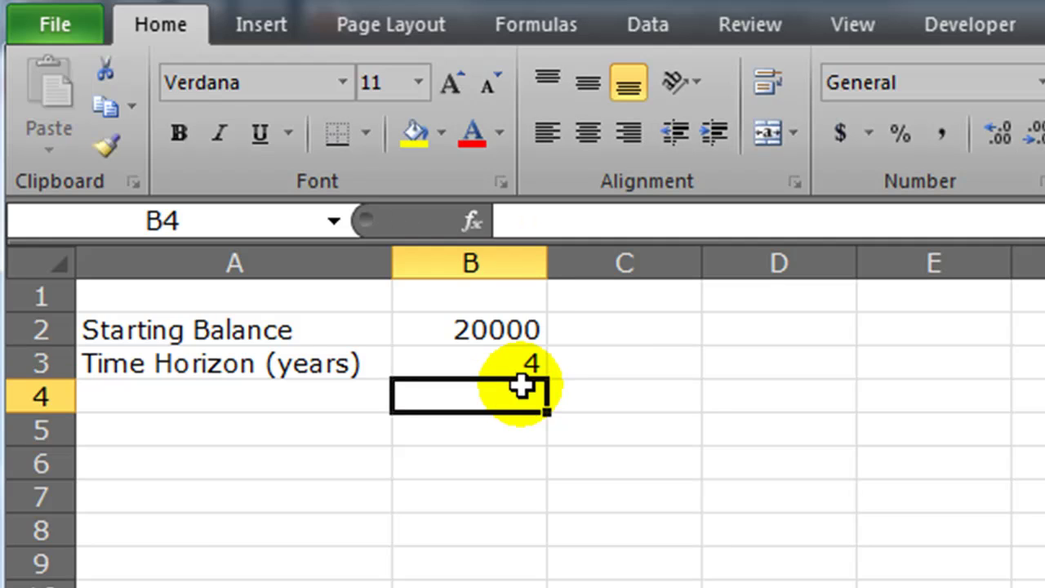
# Add a "Monthly Investment" label in A4 with the value 400 in B4
pyautogui.click(173, 484)
pyautogui.click(168, 400)
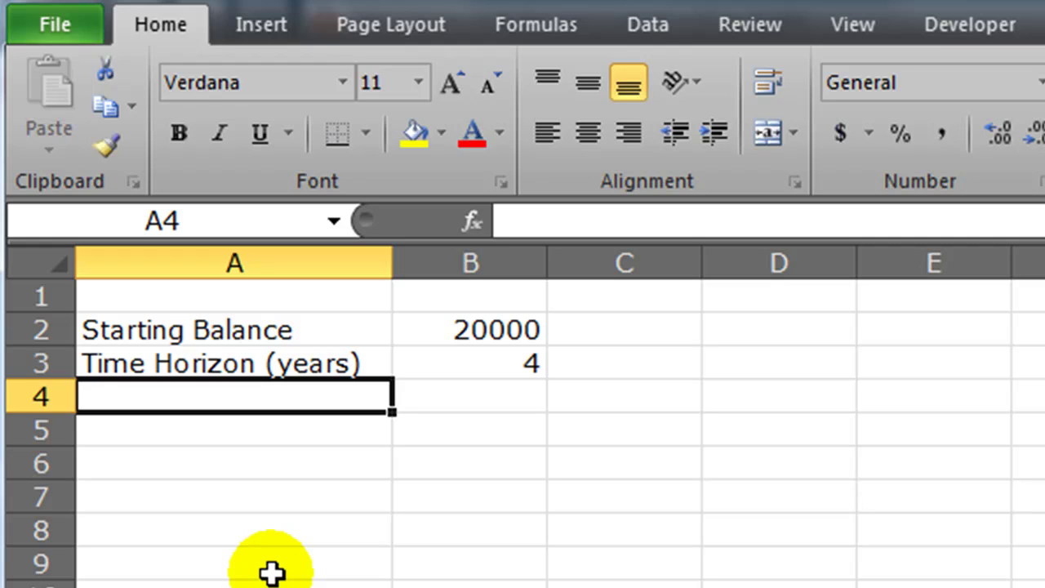
pyautogui.write('Monthly ')
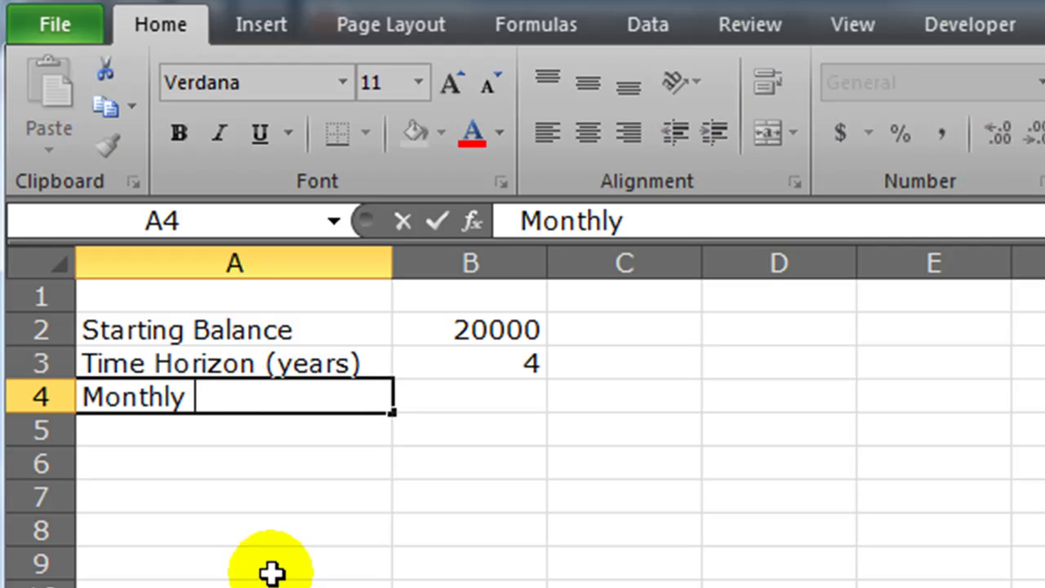
pyautogui.write('Inves')
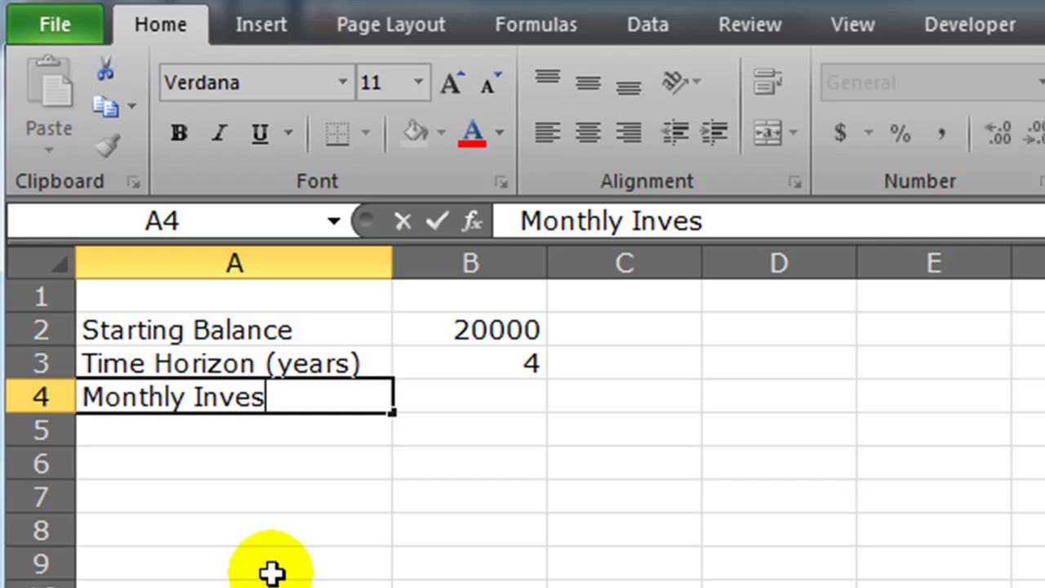
pyautogui.write('tment')
pyautogui.press('Tab')
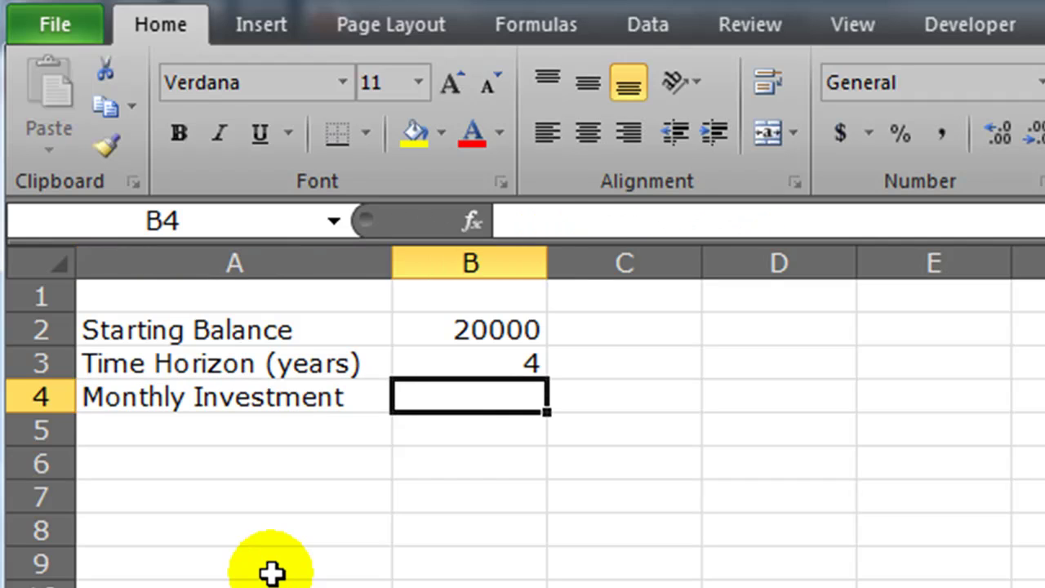
pyautogui.write('400')
pyautogui.press('Return')
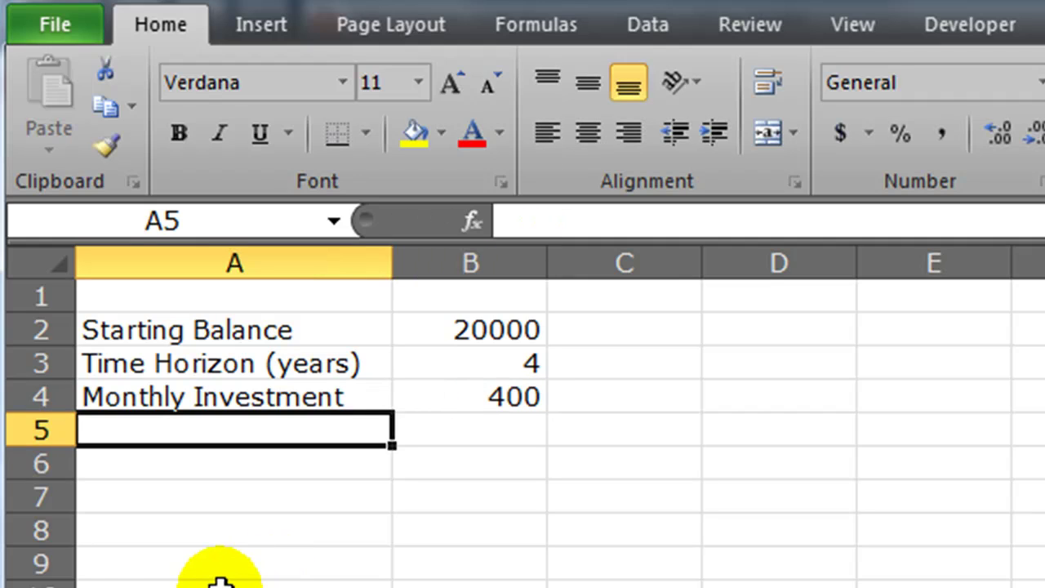
# Add a "Rate of Return" label in A5 with the value 11% in B5
pyautogui.write('Rate of R')
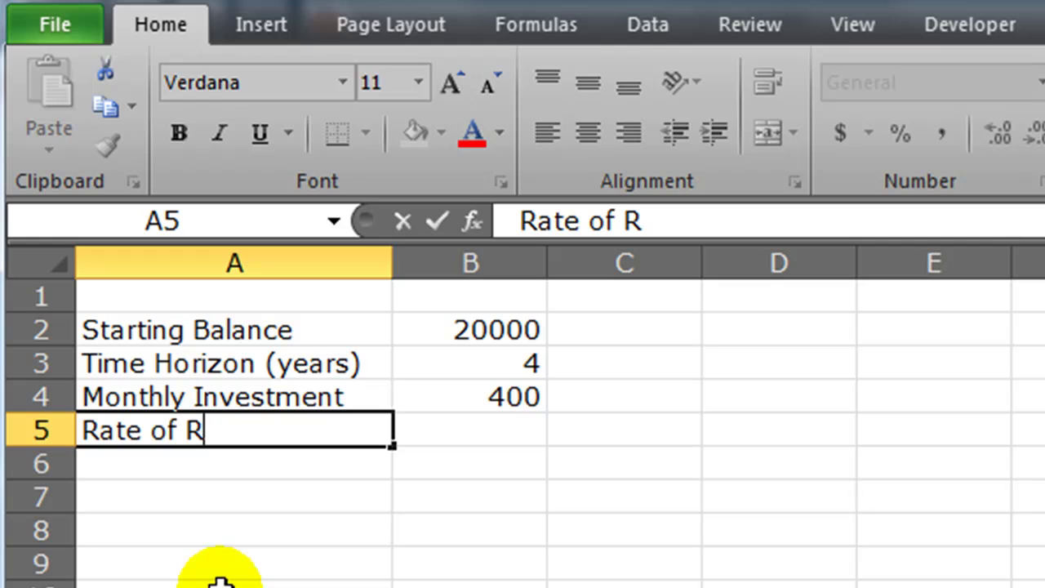
pyautogui.write('eturn')
pyautogui.press('Return')
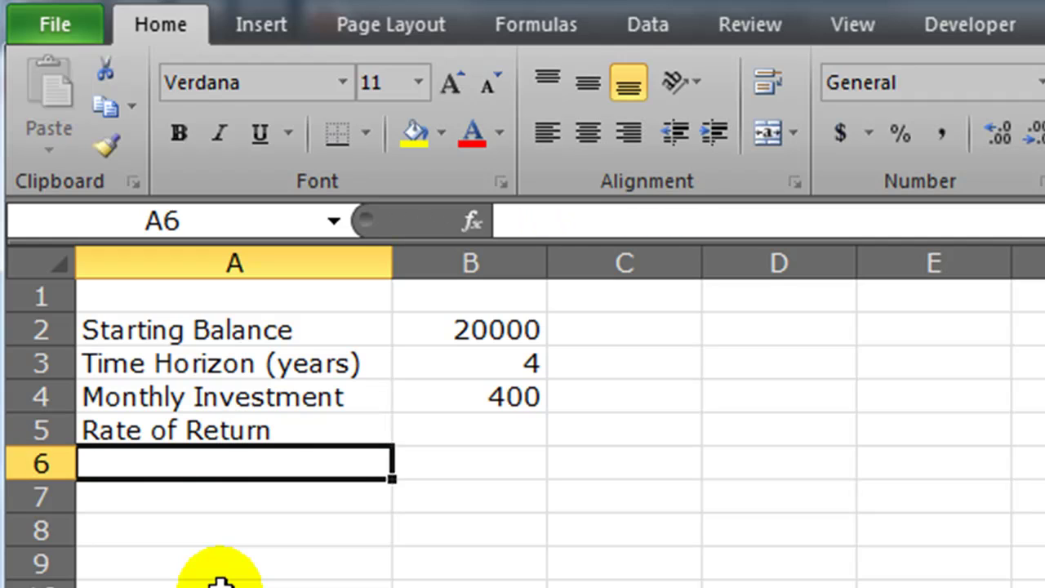
pyautogui.click(478, 434)
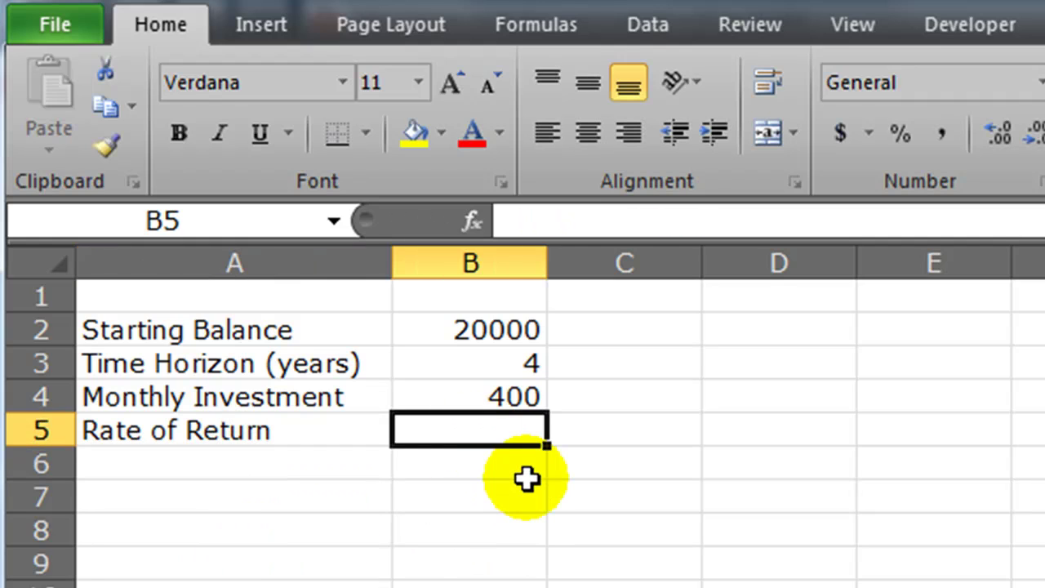
pyautogui.write('11$')
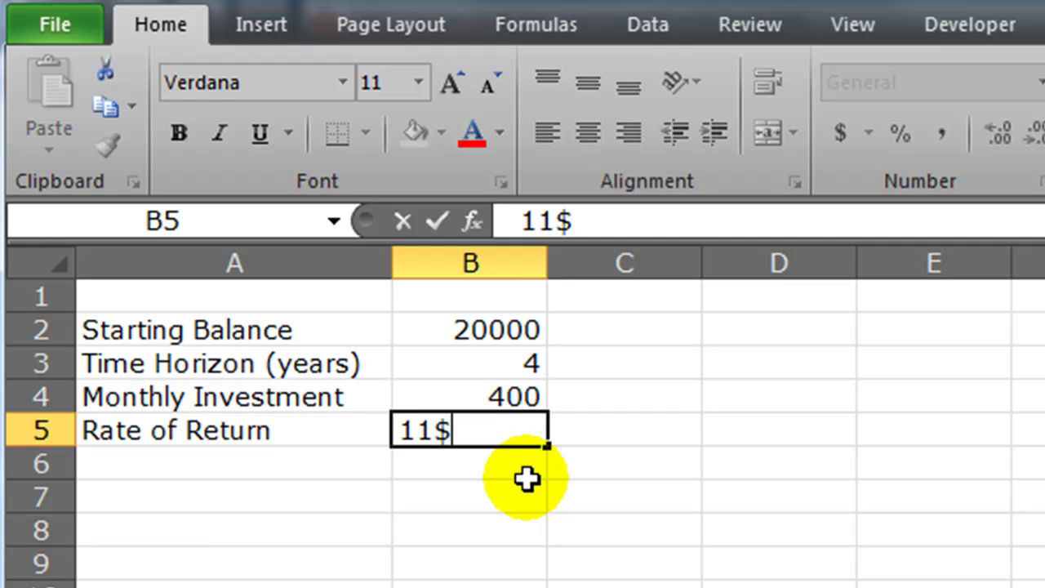
pyautogui.press('BackSpace')
pyautogui.write('%')
pyautogui.press('Return')
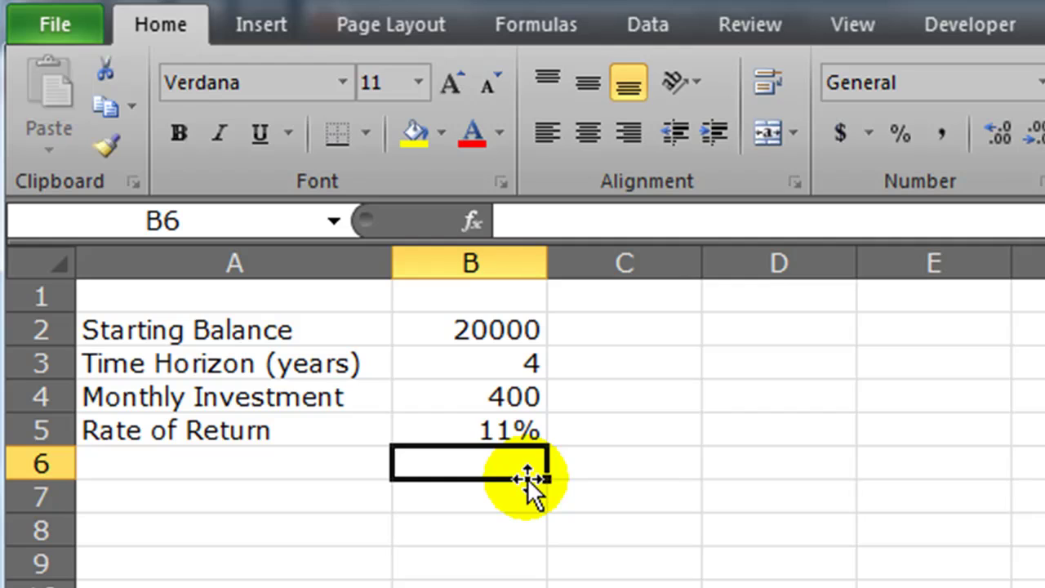
# Label cell A6 "Ending Account Value" below the rate of return
pyautogui.click(322, 555)
pyautogui.click(230, 461)
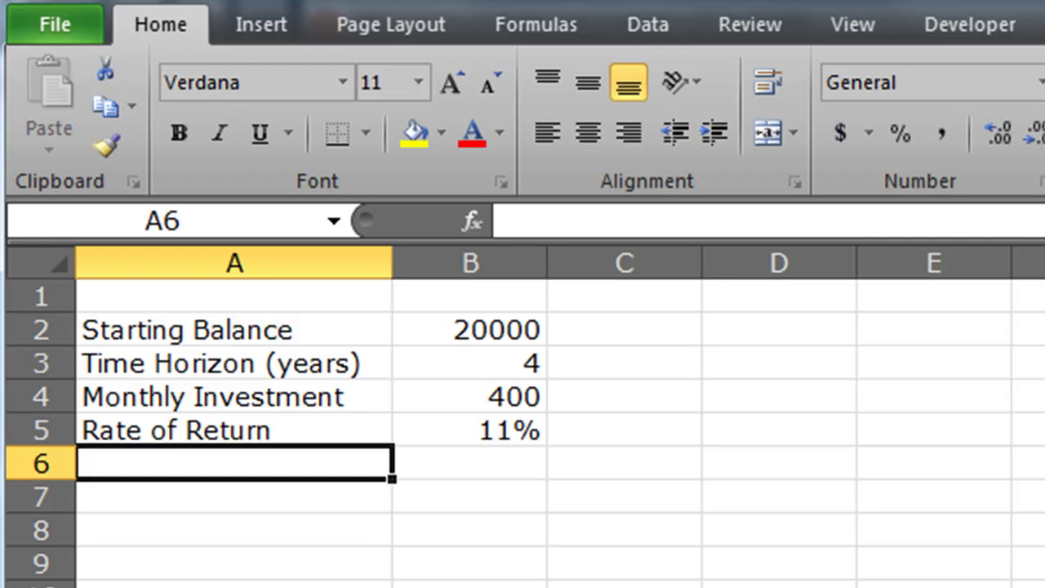
pyautogui.write('Ending B')
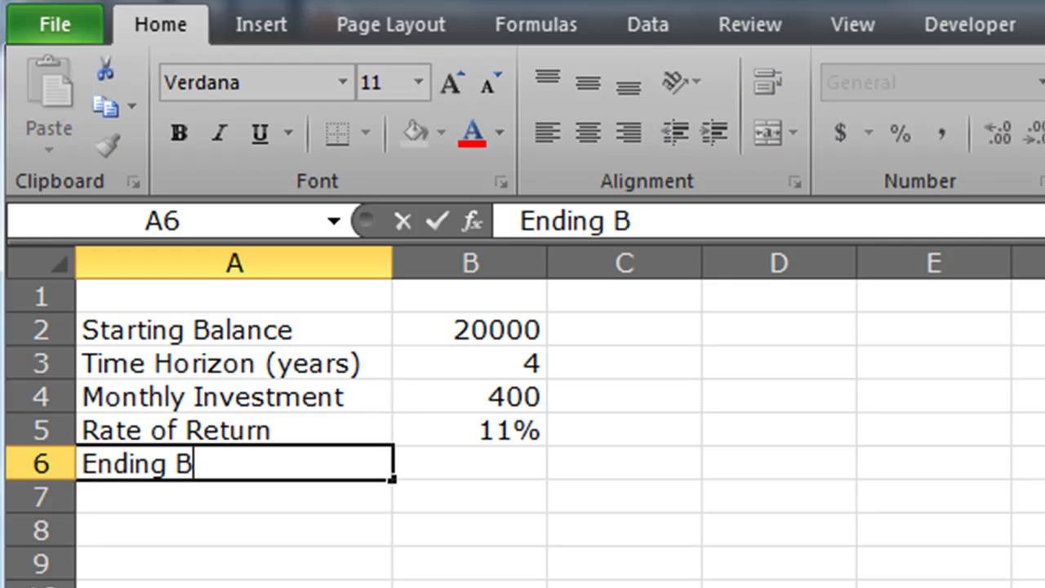
pyautogui.press('BackSpace')
pyautogui.write('Accoun')
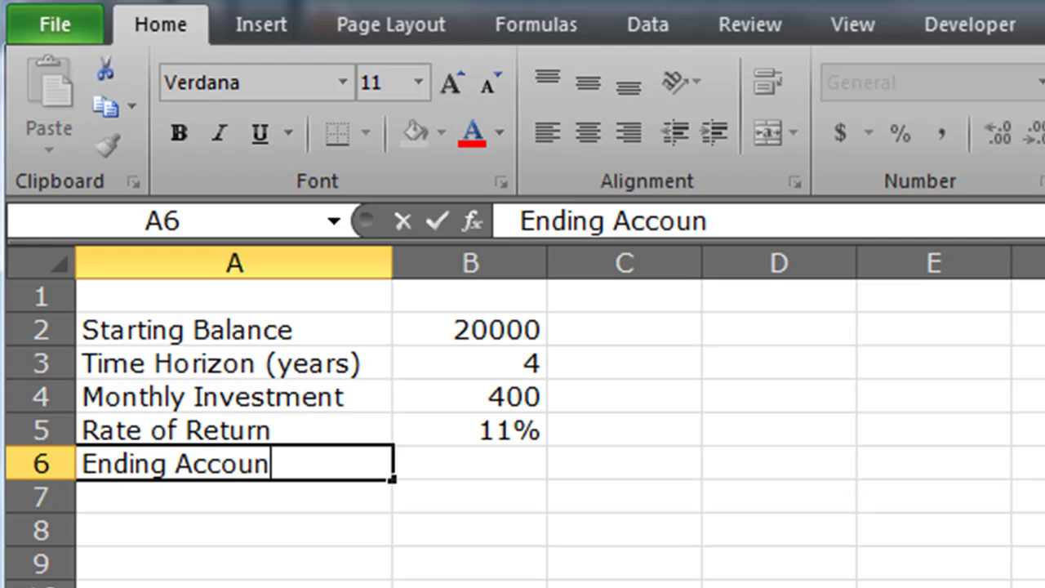
pyautogui.write('t Value')
pyautogui.press('Return')
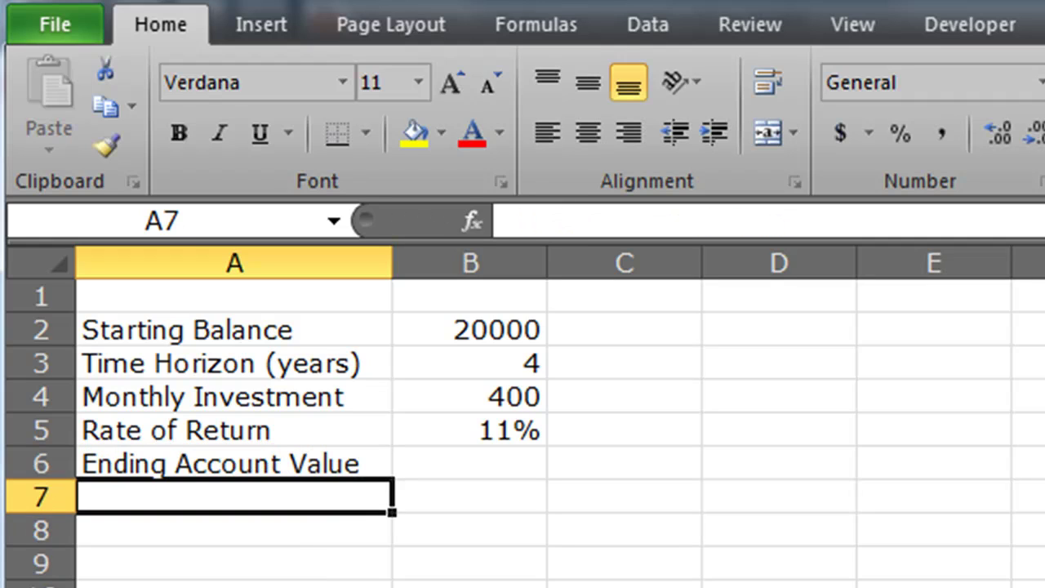
# Begin an FV formula in cell B6 with B5/12 as the monthly rate argument
pyautogui.click(445, 461)
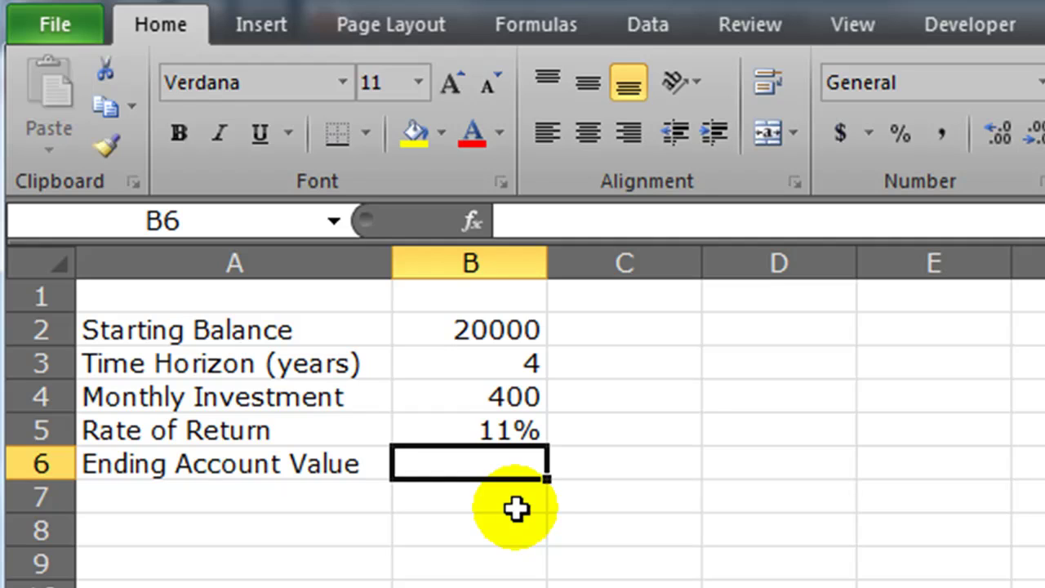
pyautogui.write('=F')
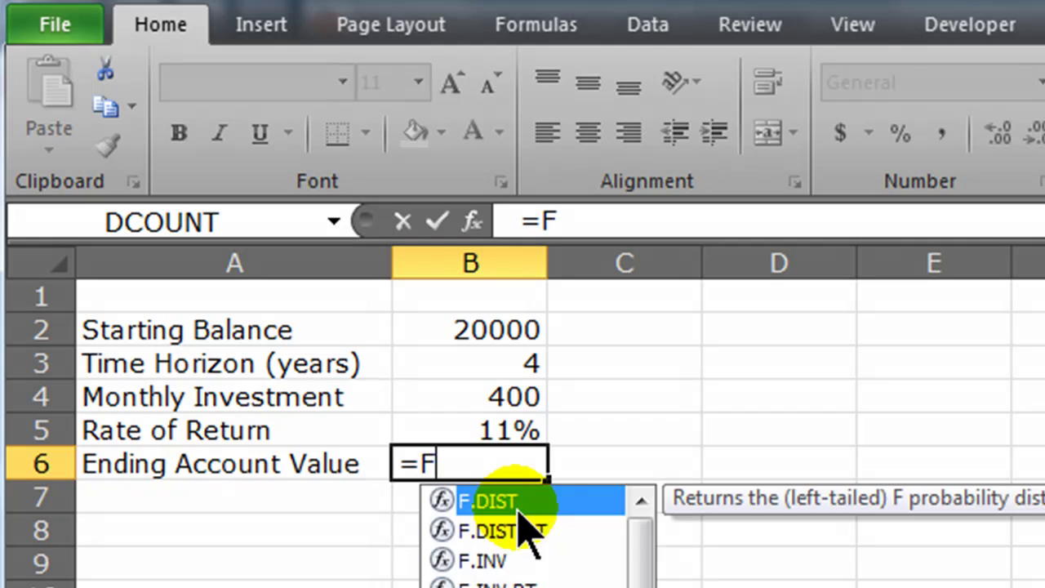
pyautogui.write('V(')
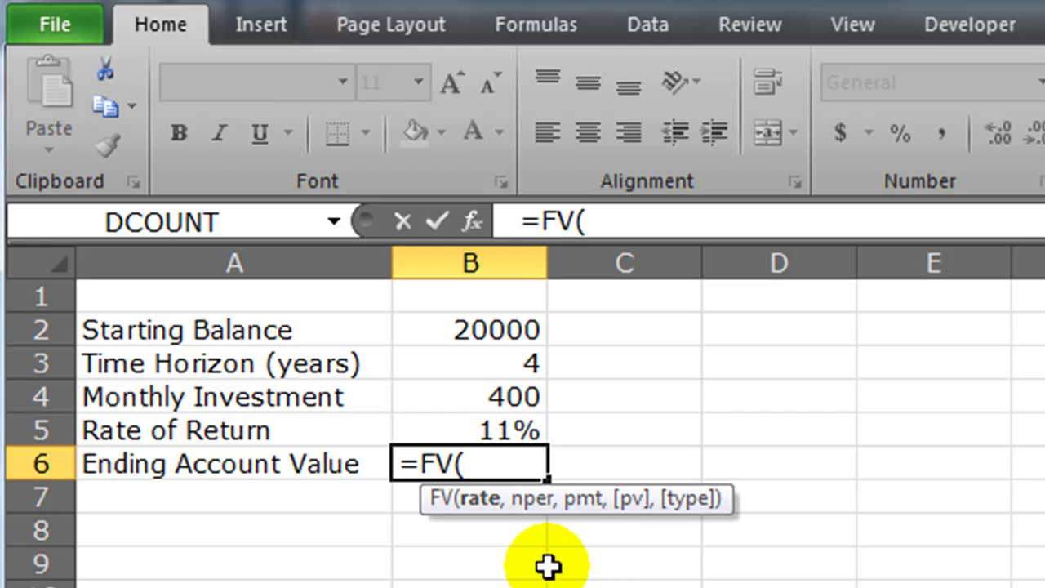
pyautogui.click(520, 430)
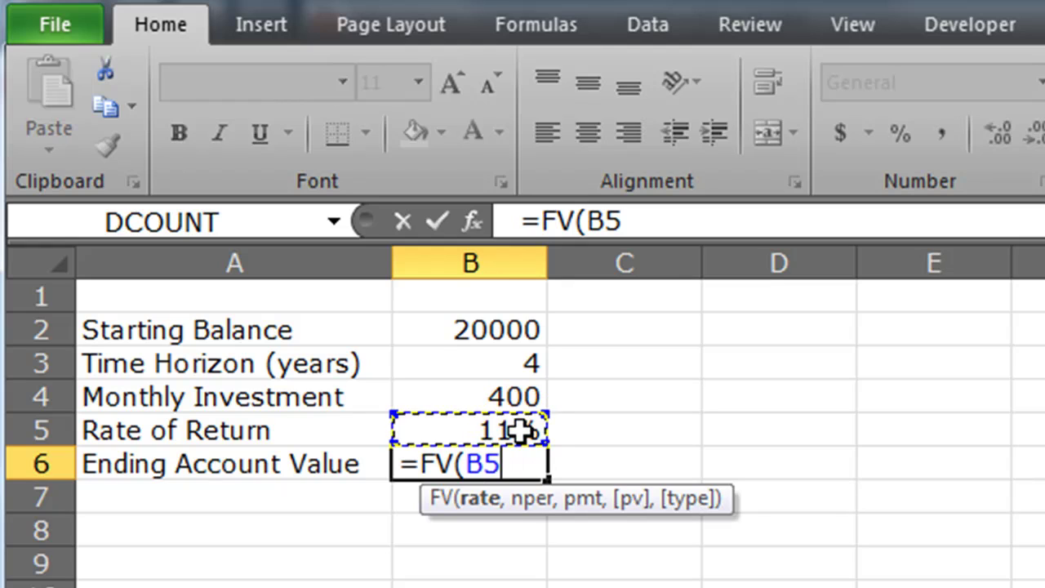
pyautogui.write('/12')
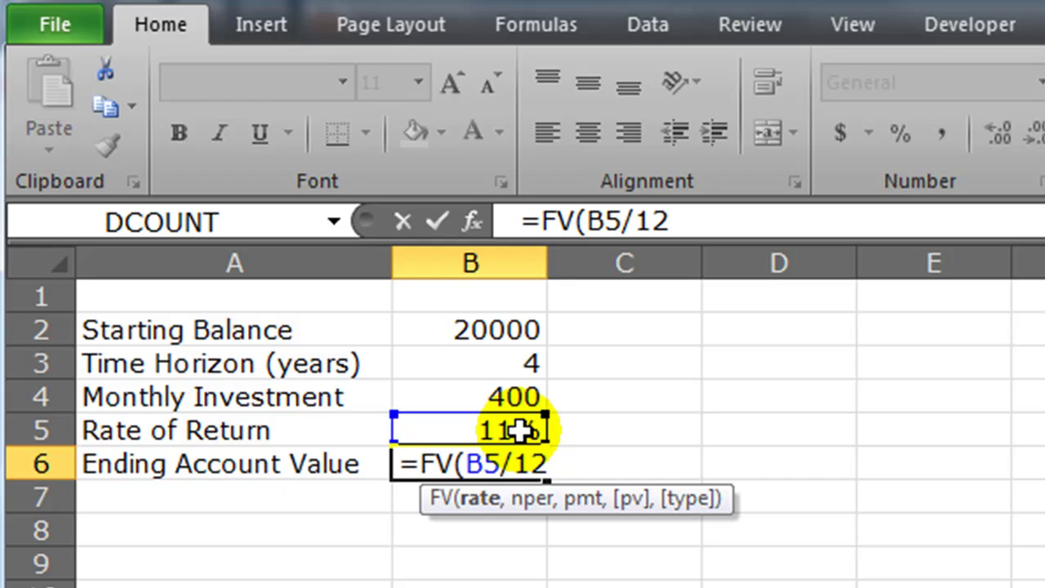
pyautogui.write(',')
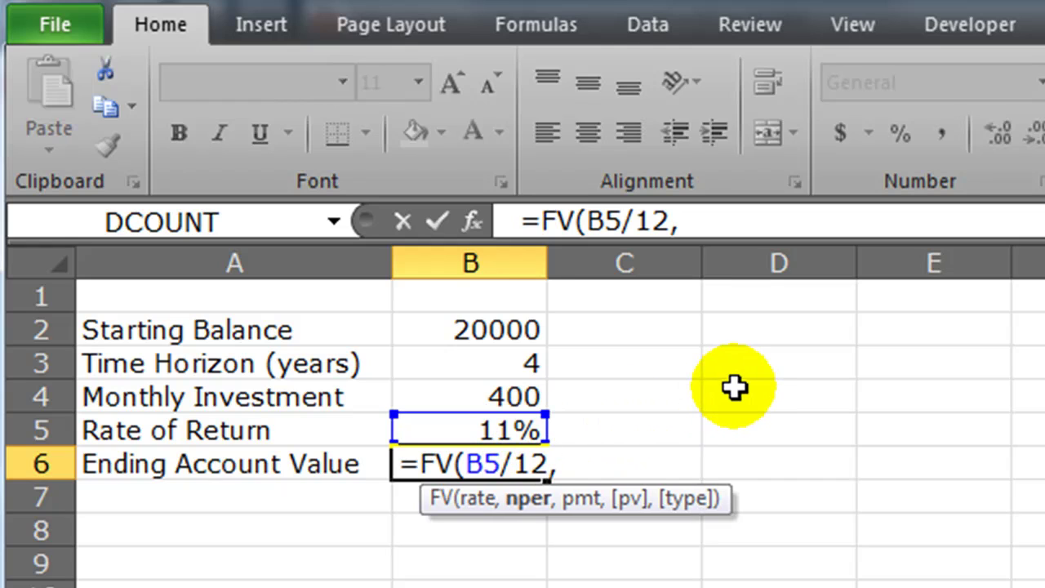
# Add B3*12 as the number of periods argument of the FV formula in B6
pyautogui.click(498, 365)
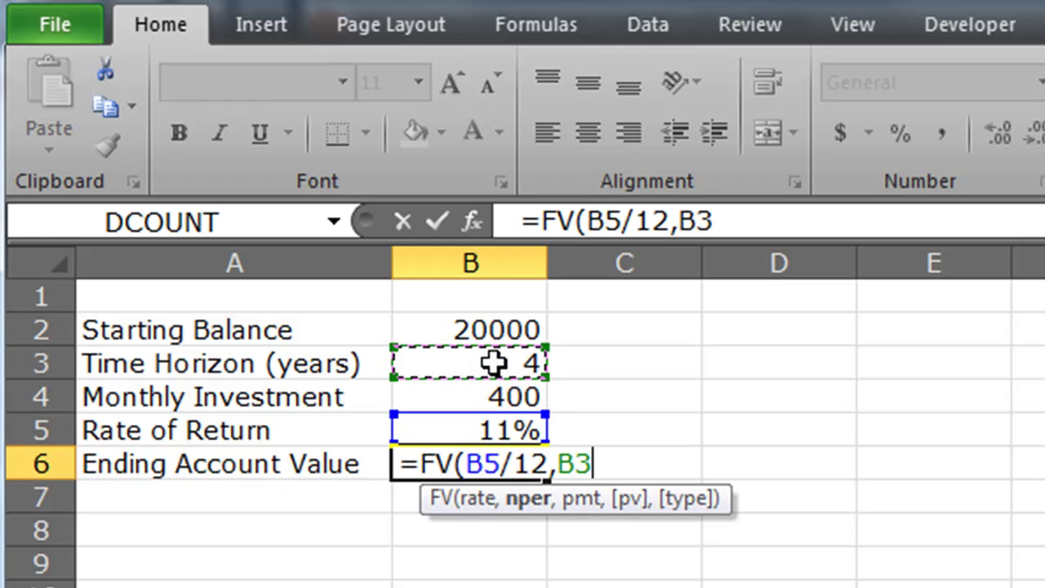
pyautogui.write('*')
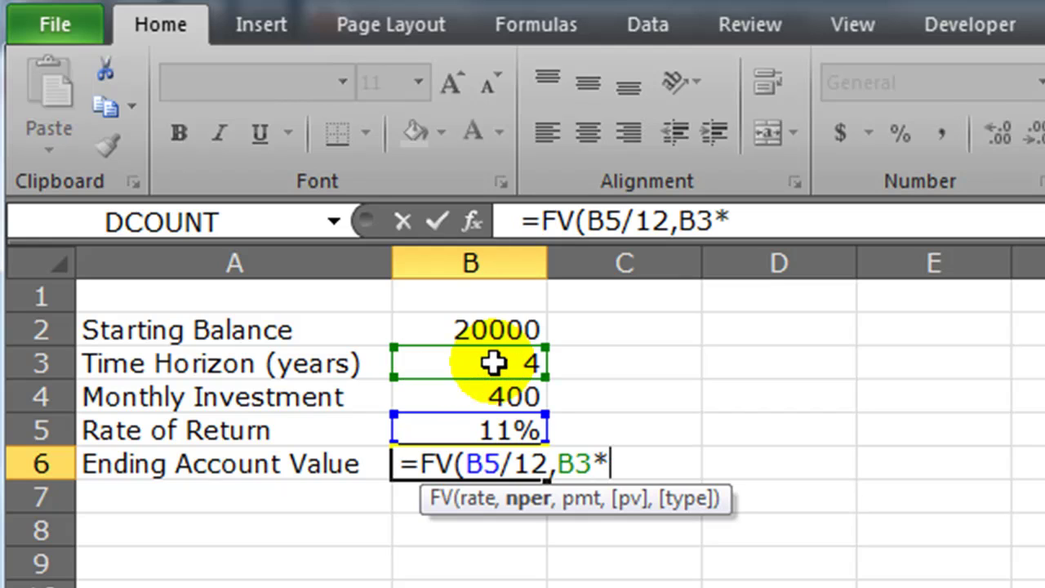
pyautogui.write('12')
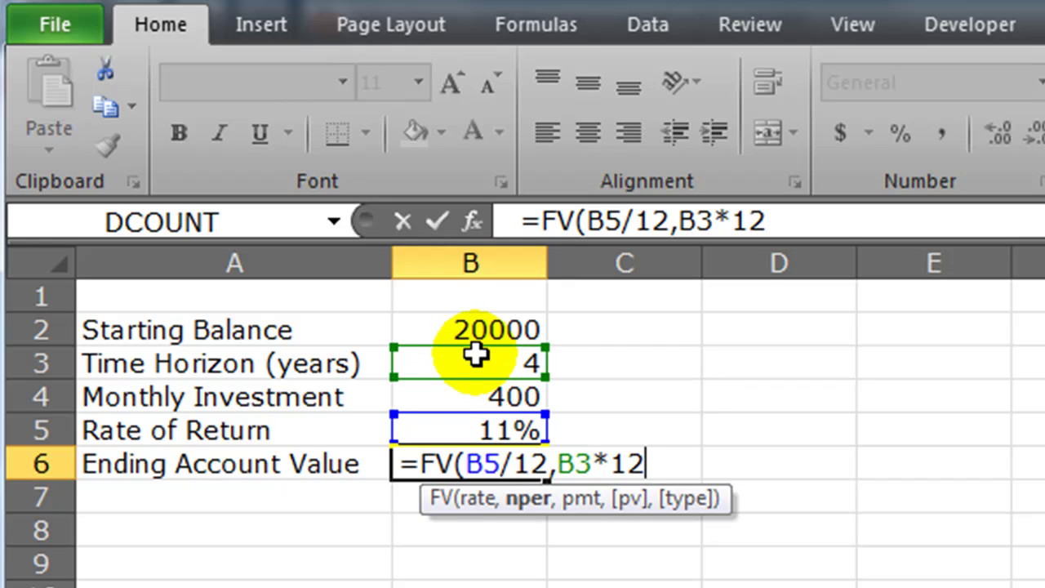
pyautogui.write(',')
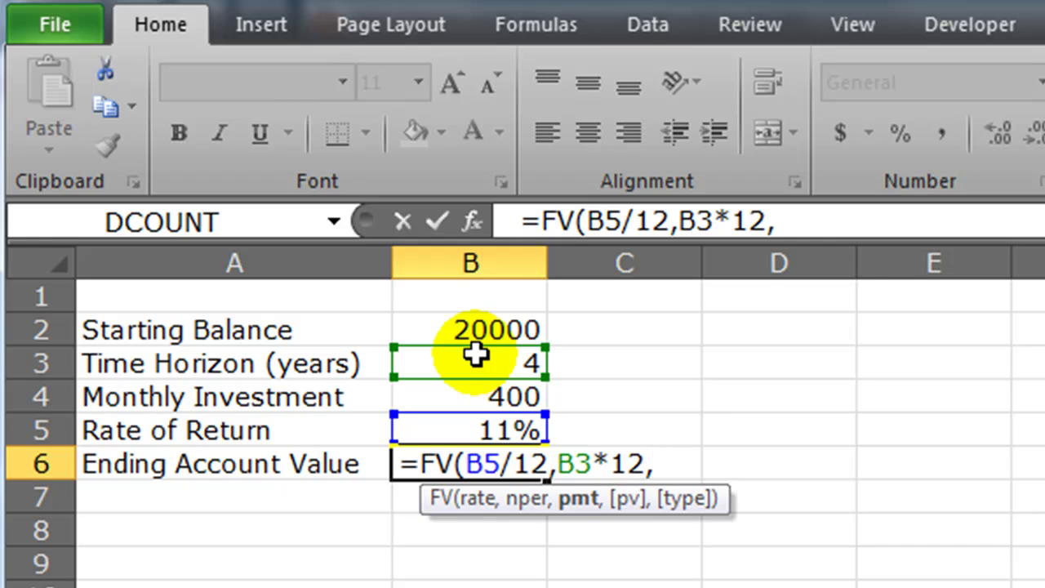
# Complete the FV formula in B6 with -B4 as the payment and -B2 as the present value
pyautogui.write('-')
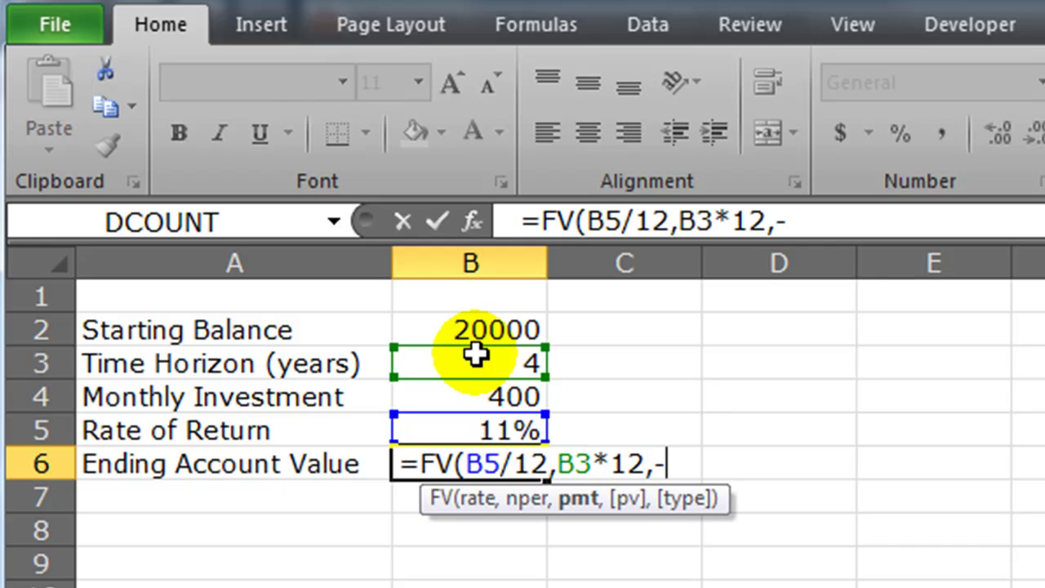
pyautogui.click(487, 396)
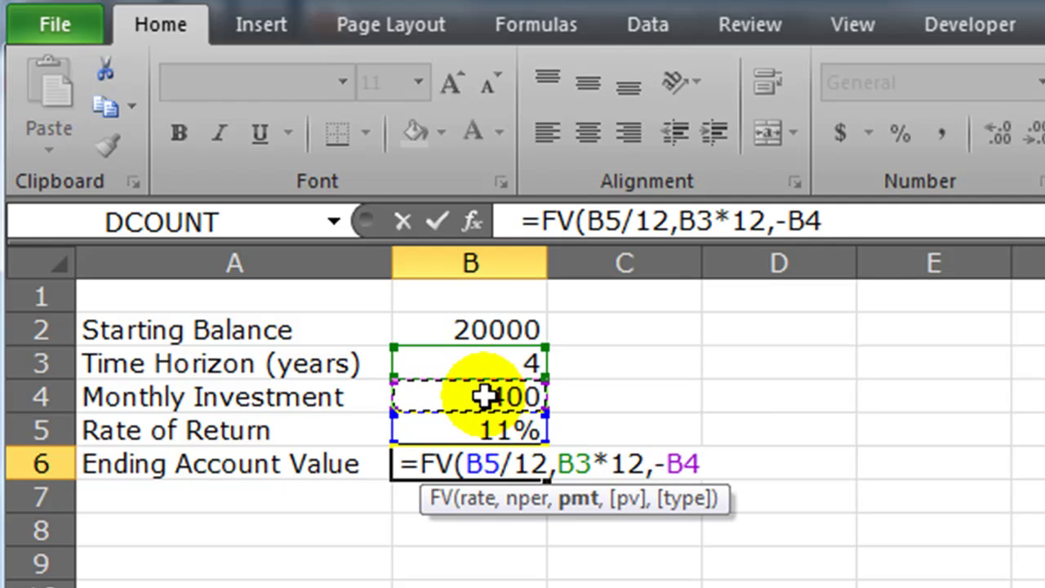
pyautogui.write(',')
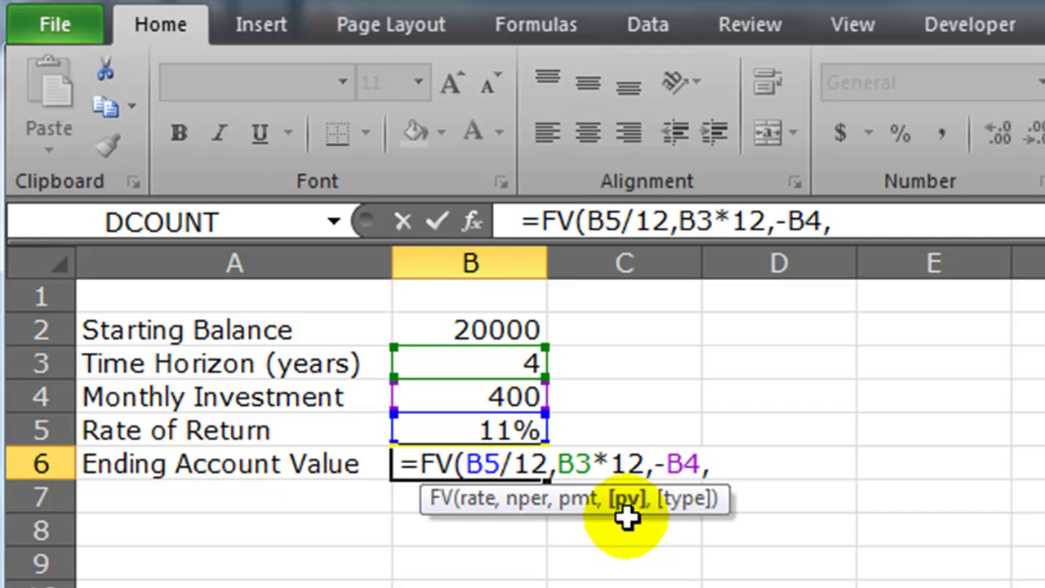
pyautogui.write('-')
pyautogui.click(466, 330)
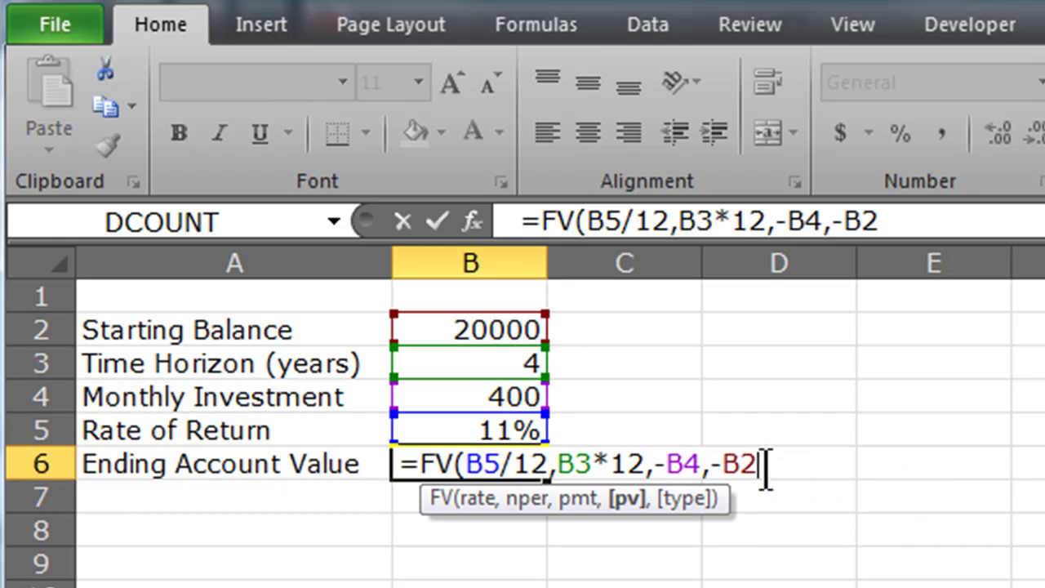
pyautogui.click(798, 467)
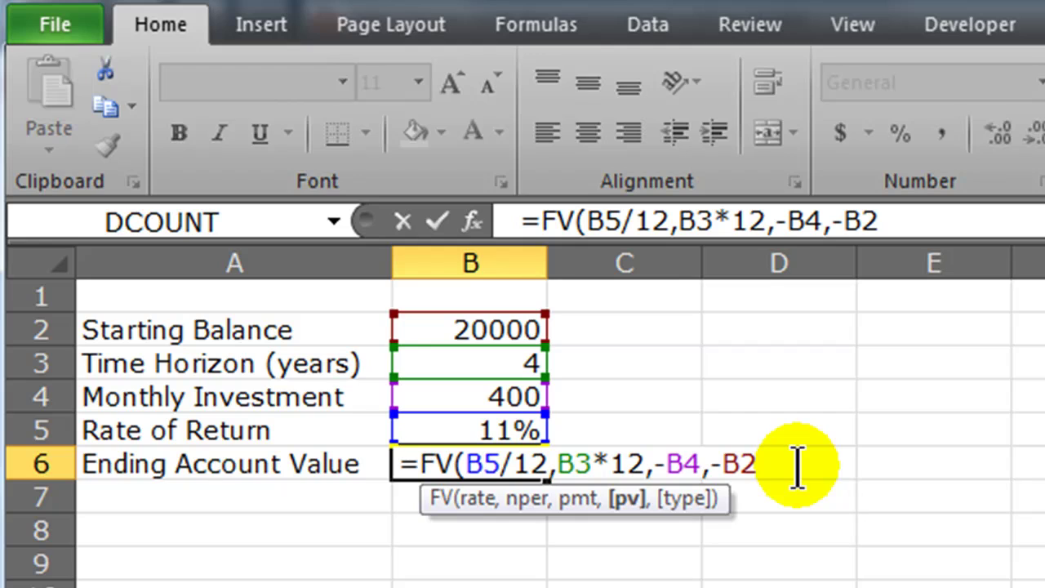
pyautogui.write(')')
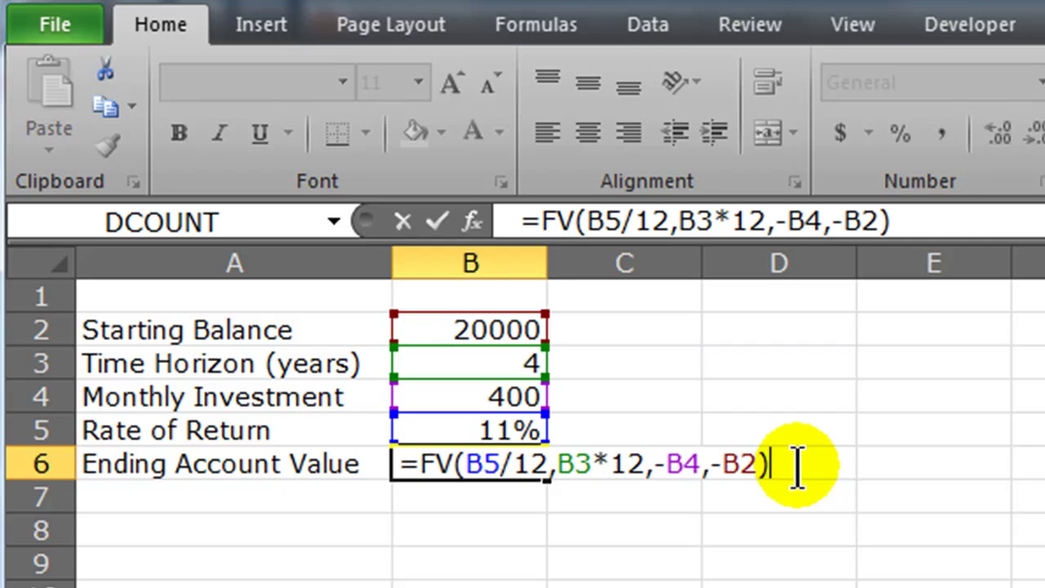
pyautogui.press('Return')
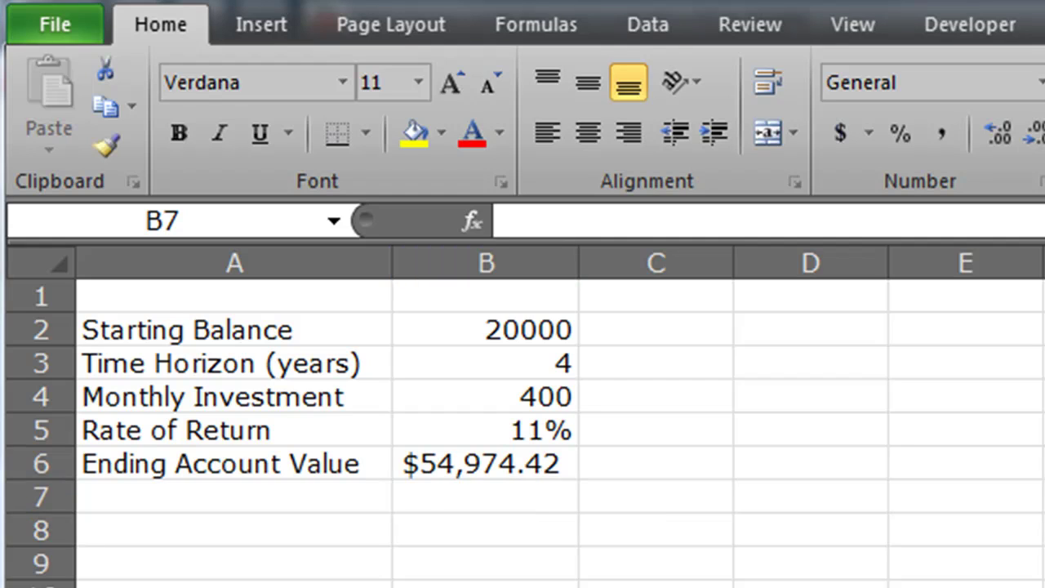
# Review the input values in B2 through B5 and the ending account value formula in B6
pyautogui.click(529, 331)
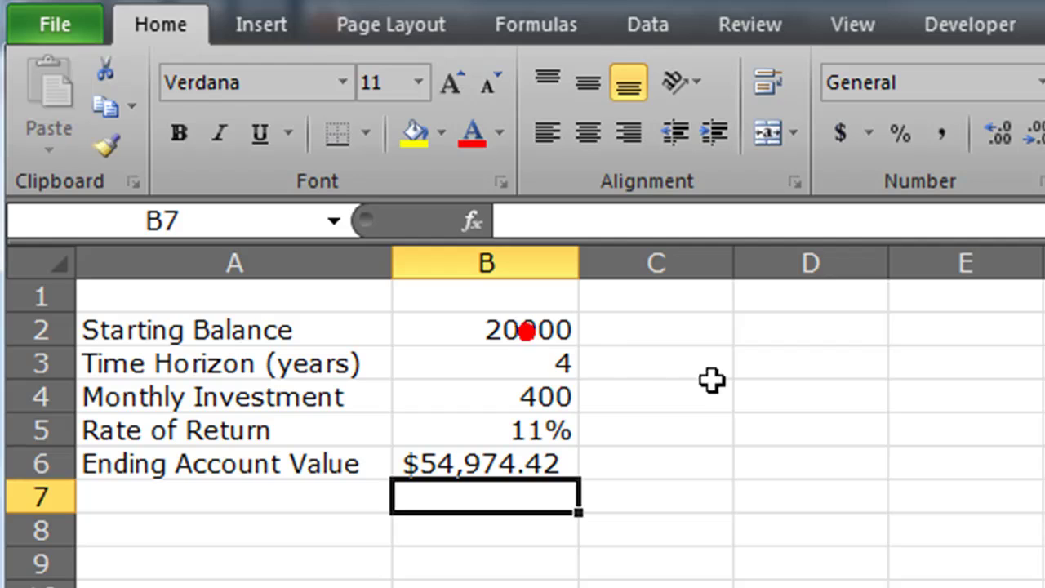
pyautogui.click(510, 326)
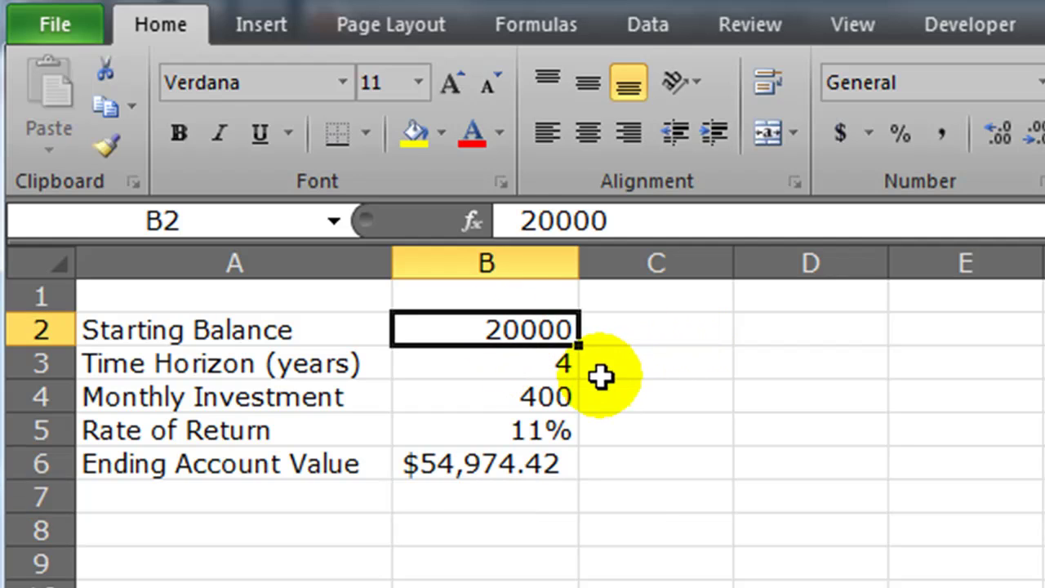
pyautogui.click(555, 365)
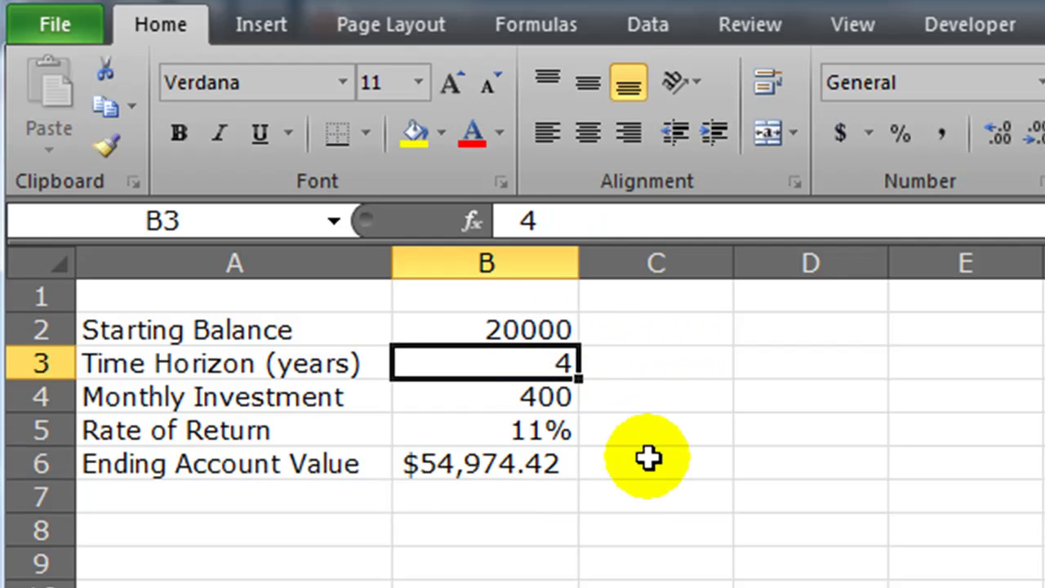
pyautogui.click(569, 397)
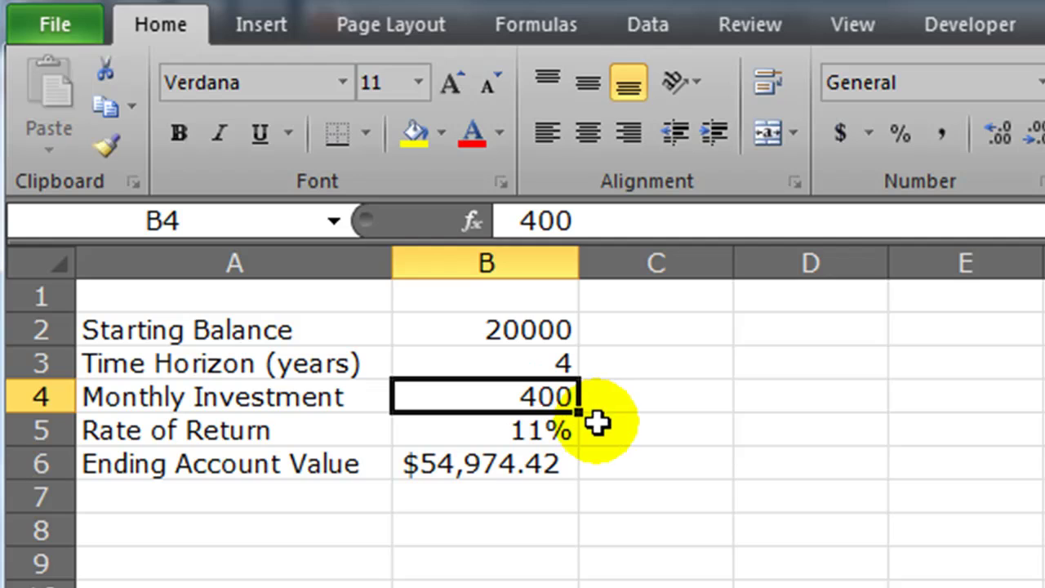
pyautogui.click(549, 435)
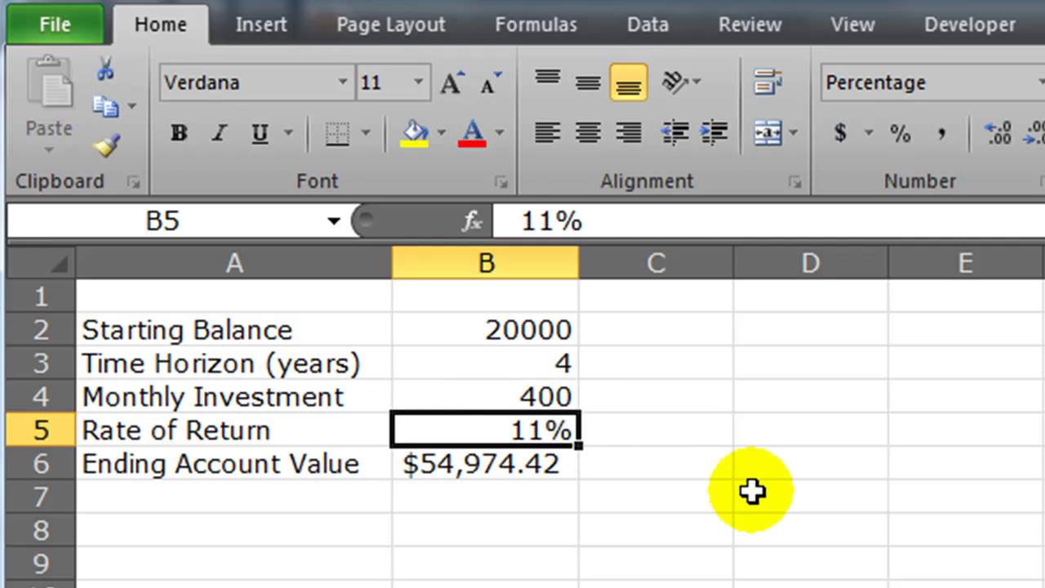
pyautogui.click(504, 469)
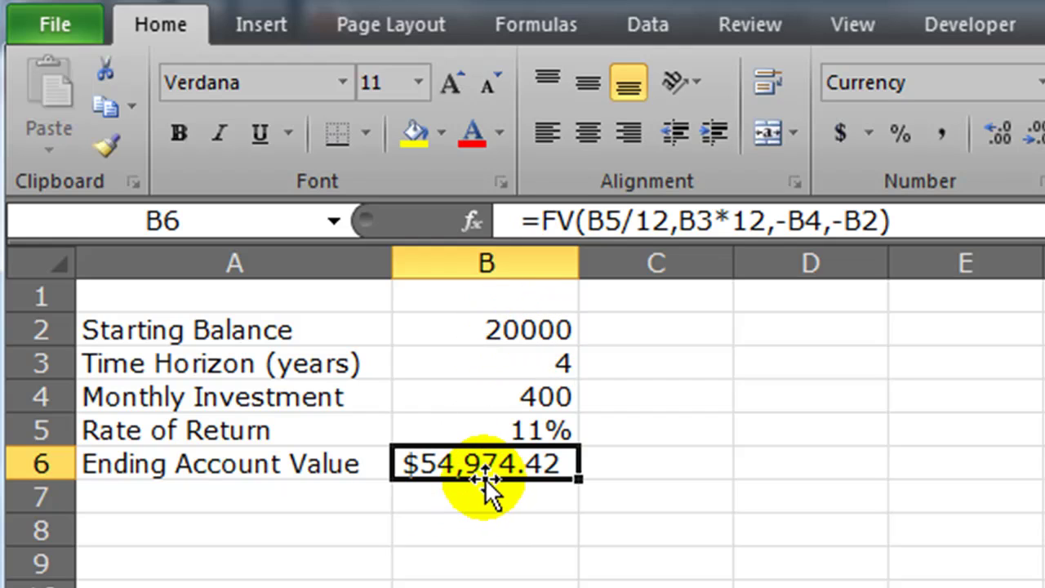
# Format the dollar amounts in B2, B4 and B6 in accounting style with no decimal places
pyautogui.click(490, 328)
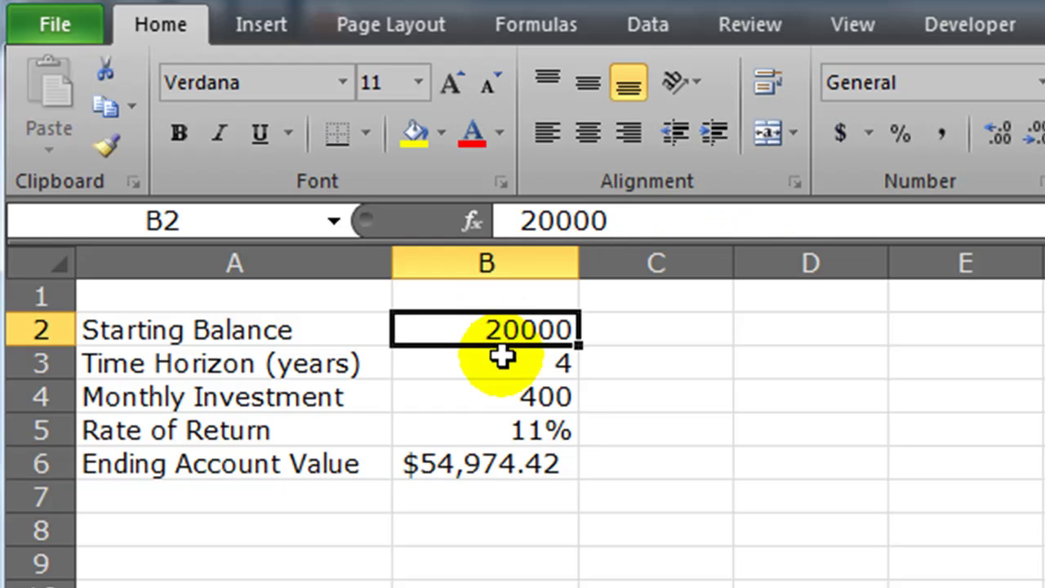
pyautogui.keyDown('ctrl'); pyautogui.click(500, 398); pyautogui.keyUp('ctrl')
pyautogui.keyDown('ctrl'); pyautogui.click(485, 469); pyautogui.keyUp('ctrl')
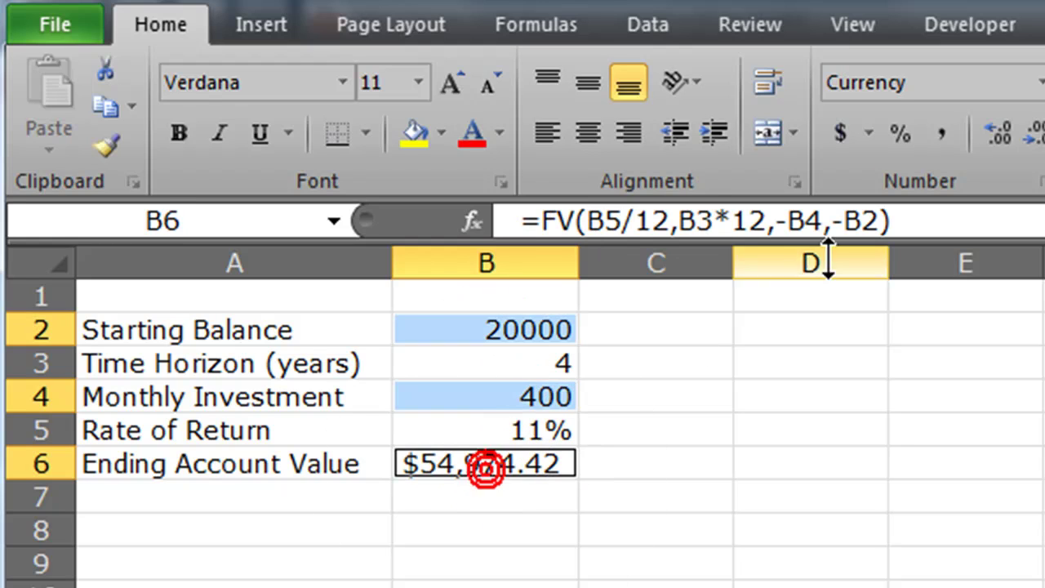
pyautogui.click(837, 133)
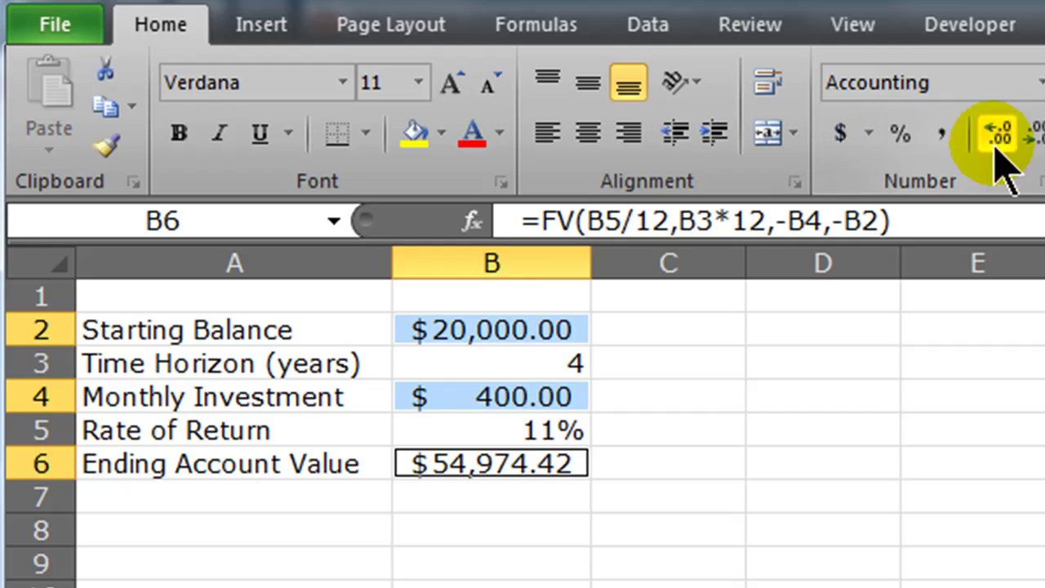
pyautogui.click(1034, 135)
pyautogui.click(1033, 135)
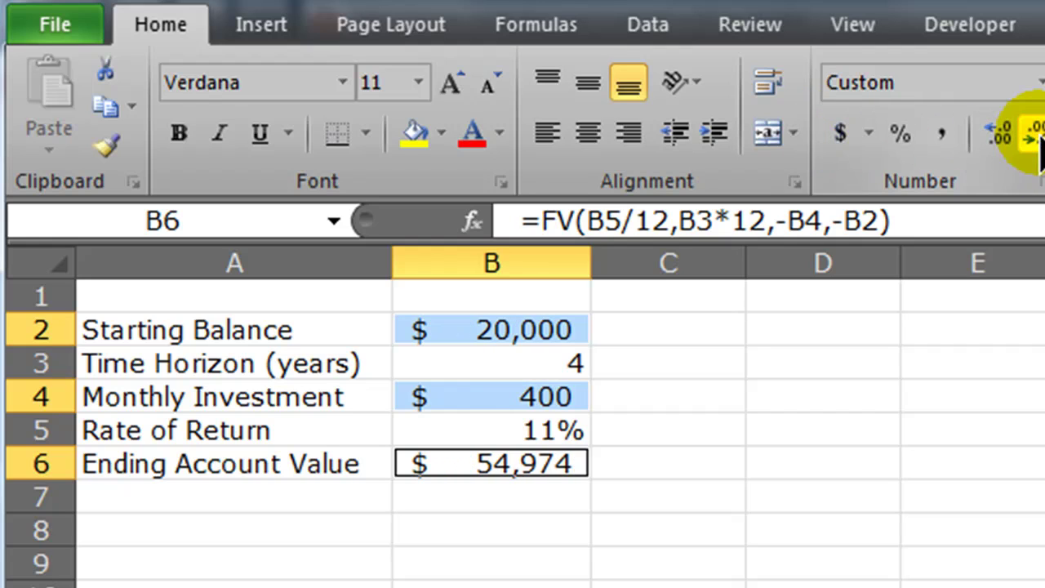
pyautogui.click(608, 581)
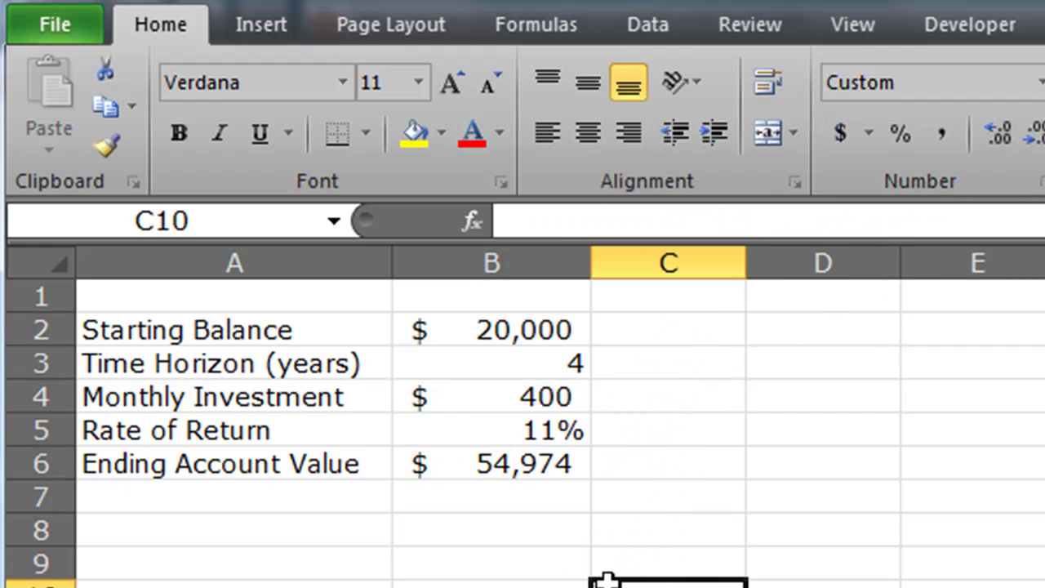
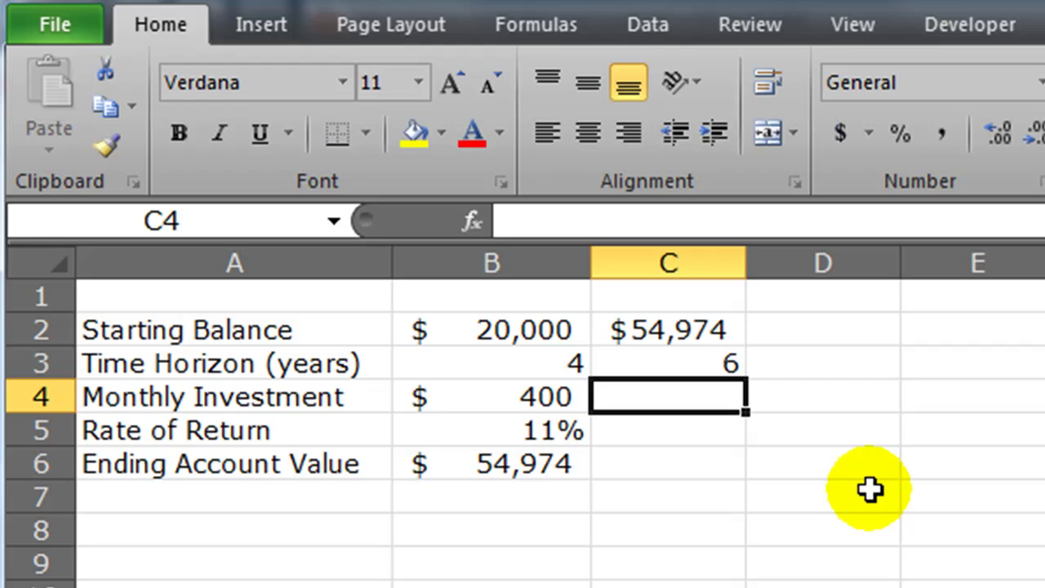
# Enter 700 as the monthly investment in C4 and 11% as the rate of return in C5
pyautogui.write('00')
pyautogui.press('Return')
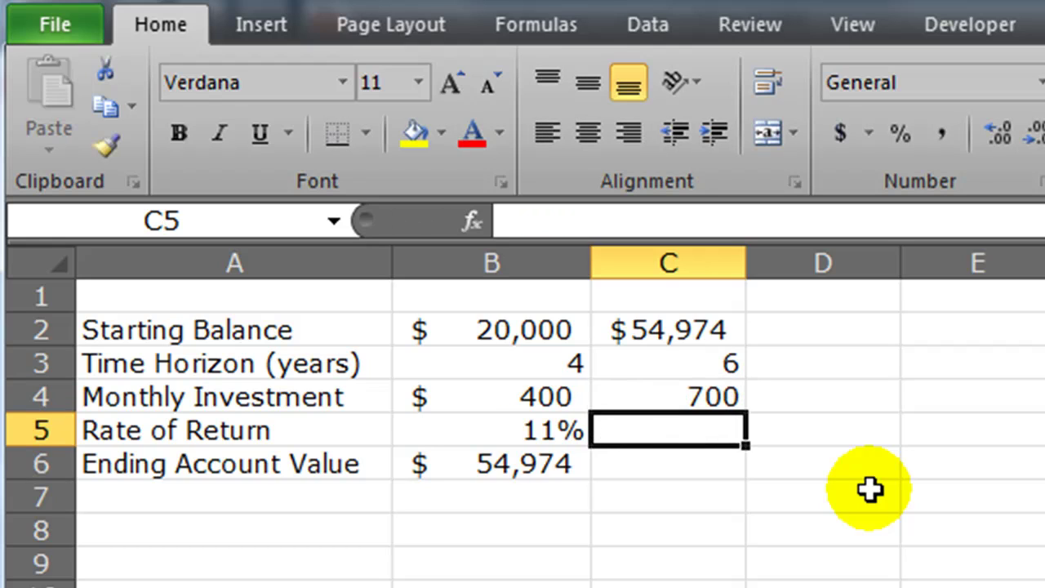
pyautogui.write('11')
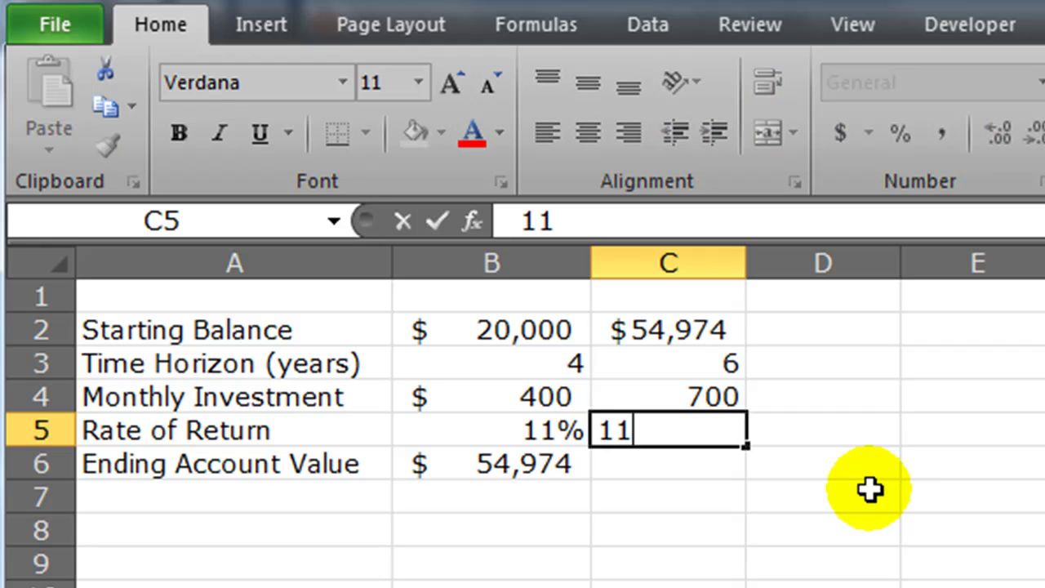
pyautogui.write('%')
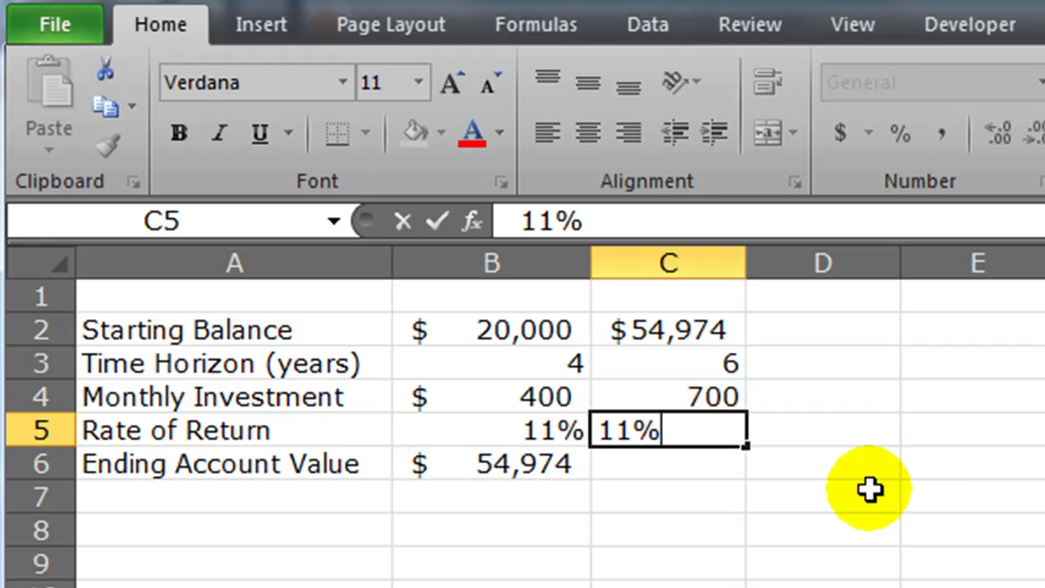
pyautogui.press('Return')
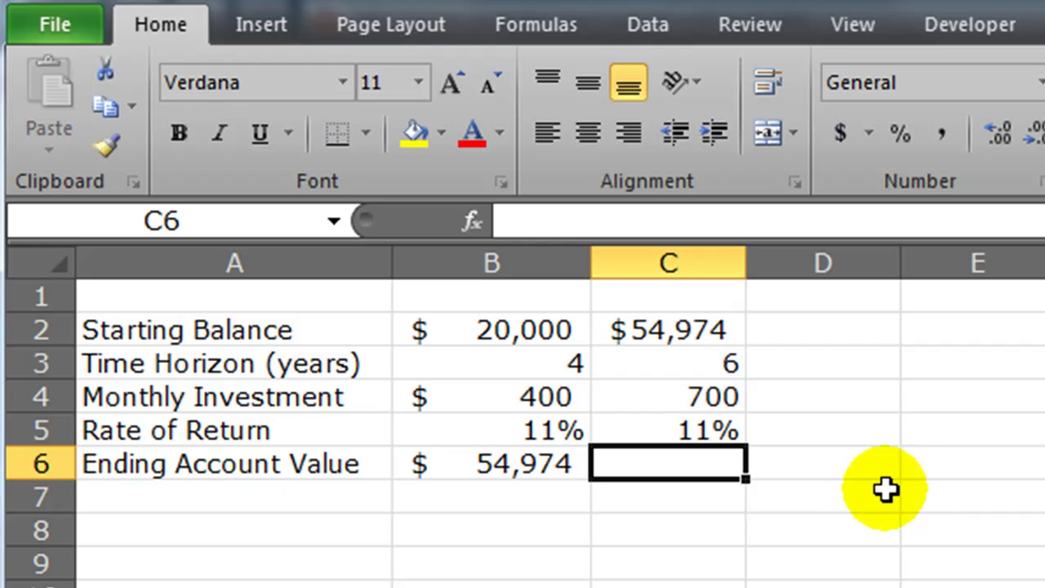
# Begin an FV formula in C6 with C5/12 as the rate and C3*12 as the number of periods
pyautogui.click(664, 462)
pyautogui.press('Down')
pyautogui.press('Down')
pyautogui.click(665, 463)
pyautogui.write('=FV(')
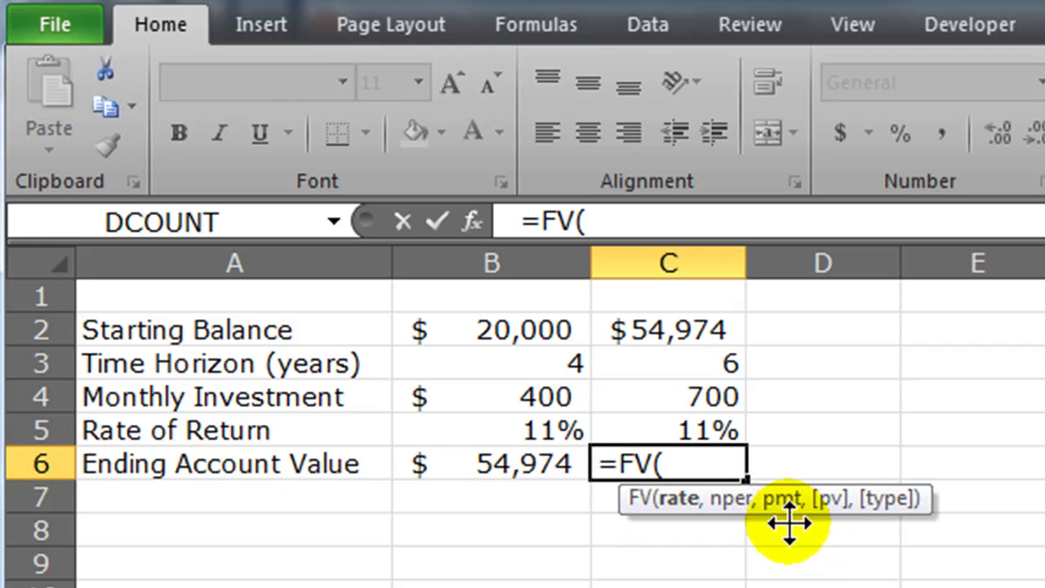
pyautogui.click(729, 433)
pyautogui.write('/12,')
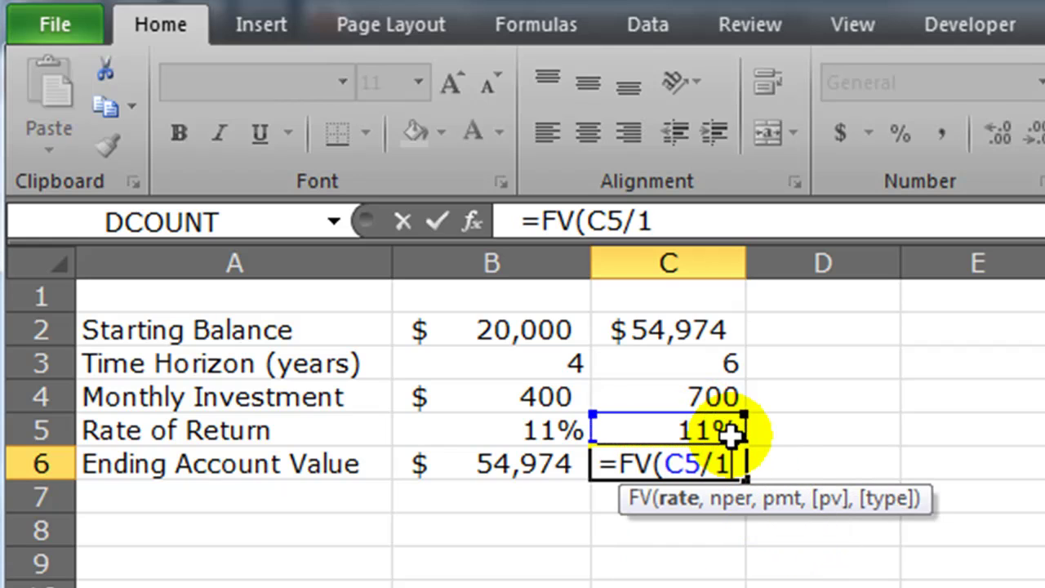
pyautogui.click(731, 364)
pyautogui.write('*12')
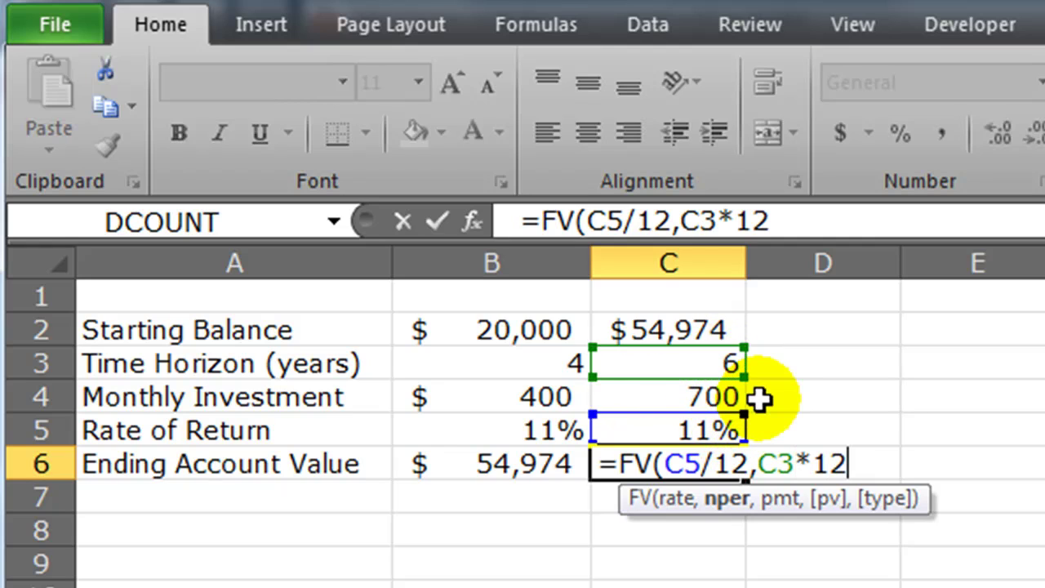
# Complete the FV formula in C6 with -C4 as the payment and -C2 as the present value
pyautogui.write(',-')
pyautogui.click(710, 398)
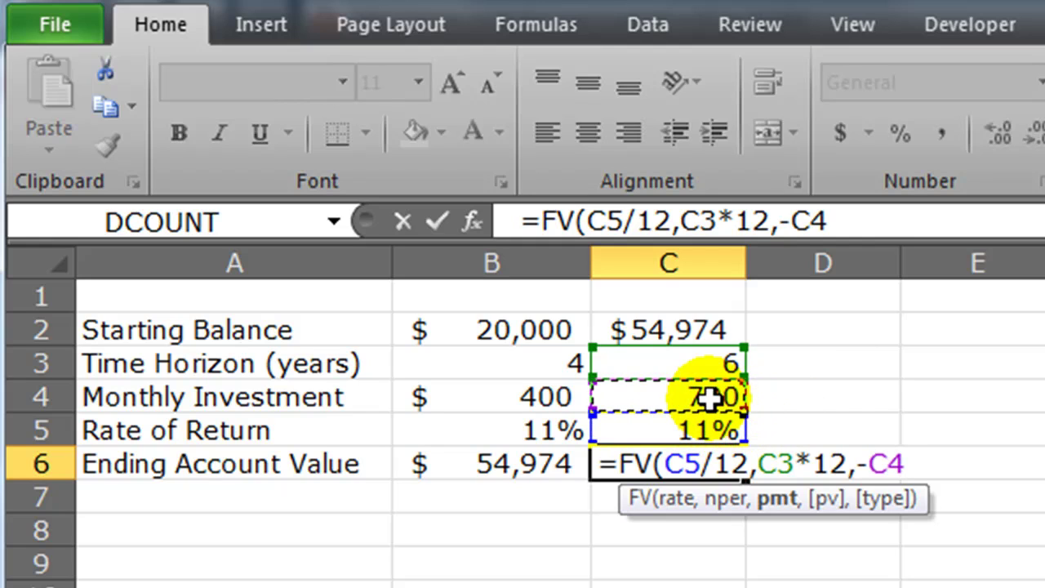
pyautogui.write(',-')
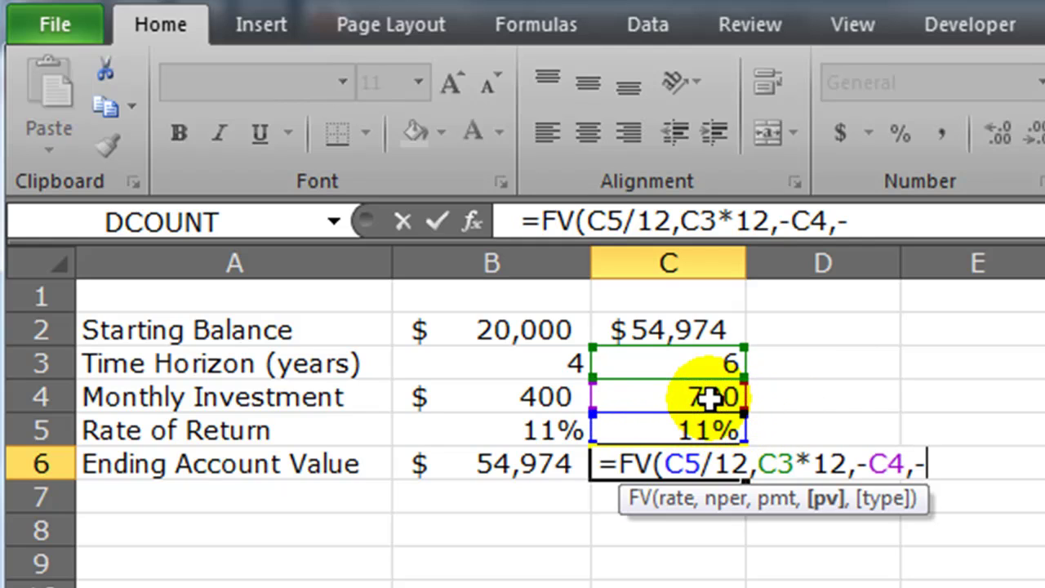
pyautogui.click(685, 328)
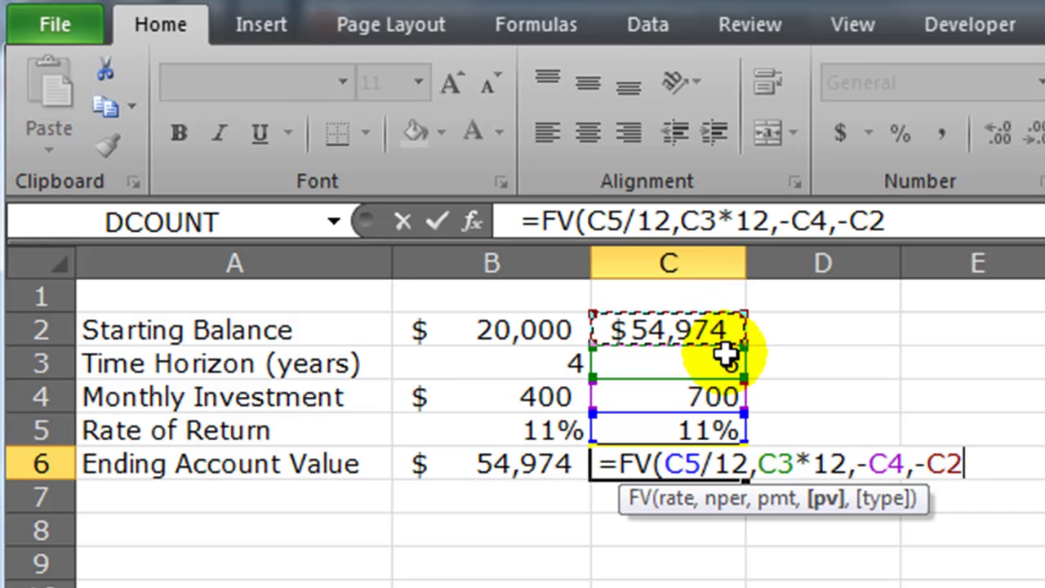
pyautogui.write(')')
pyautogui.press('Return')
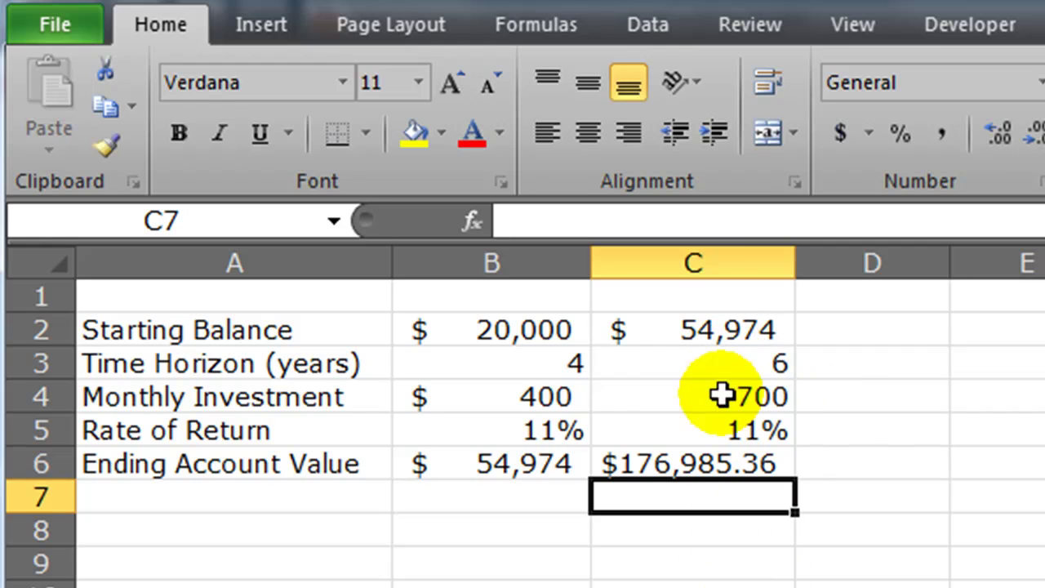
# Review the time horizons in B3:C3, the monthly investment in B4 and the ending account value formula in C6
pyautogui.moveTo(534, 362); pyautogui.dragTo(708, 365)
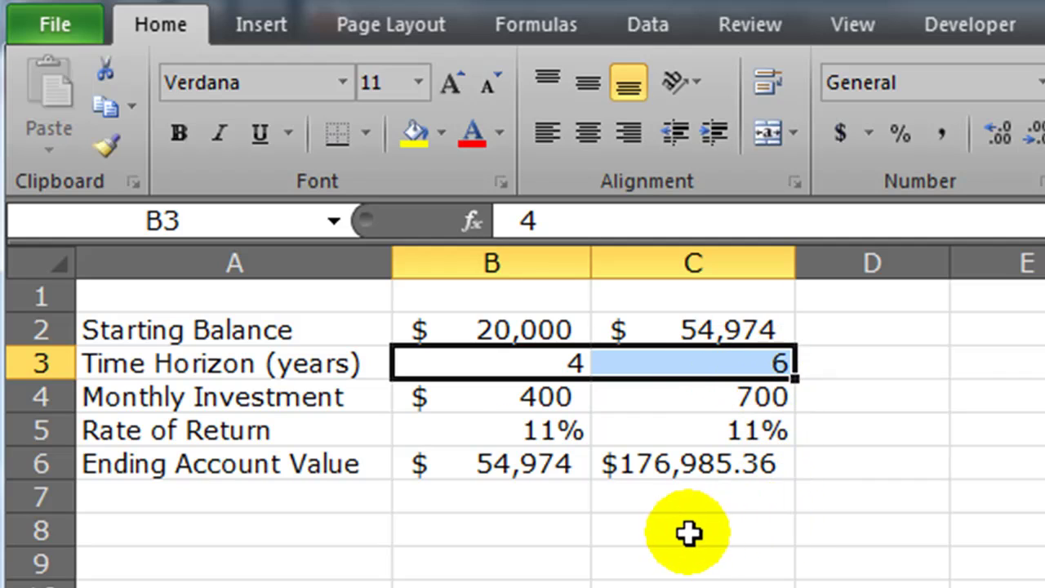
pyautogui.click(708, 467)
pyautogui.click(709, 467)
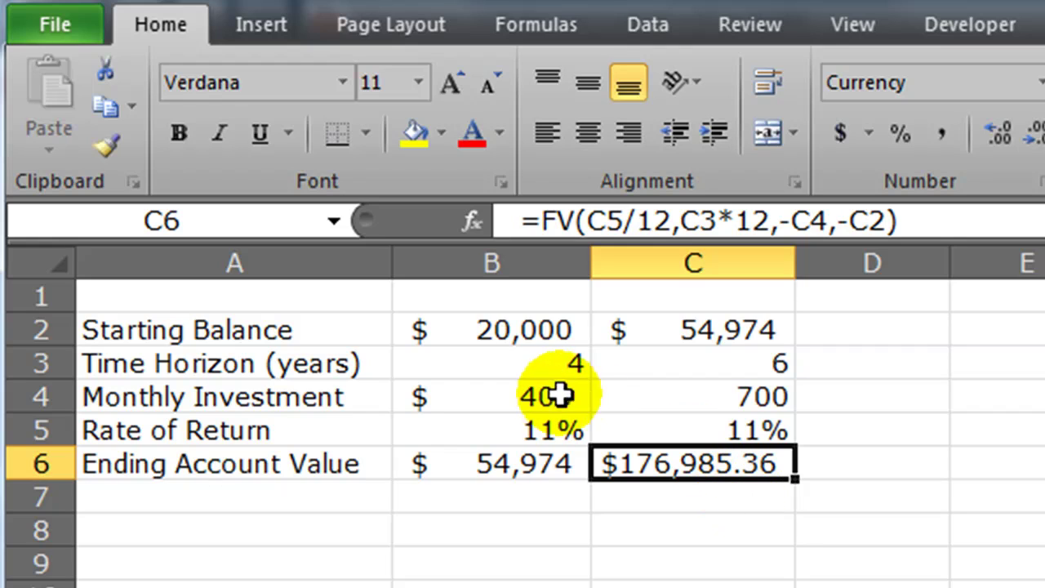
pyautogui.click(504, 400)
pyautogui.click(715, 366)
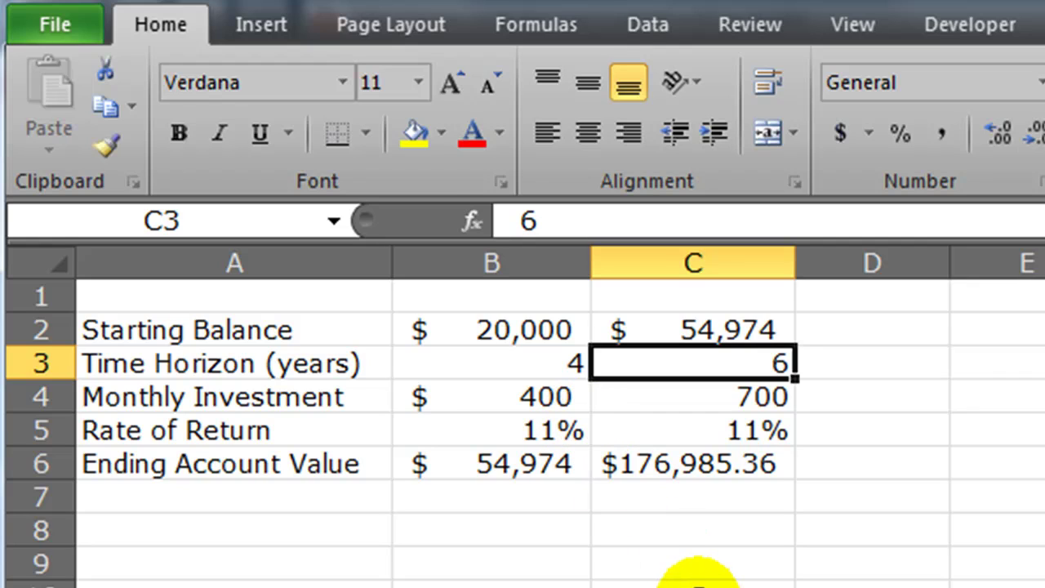
pyautogui.click(698, 584)
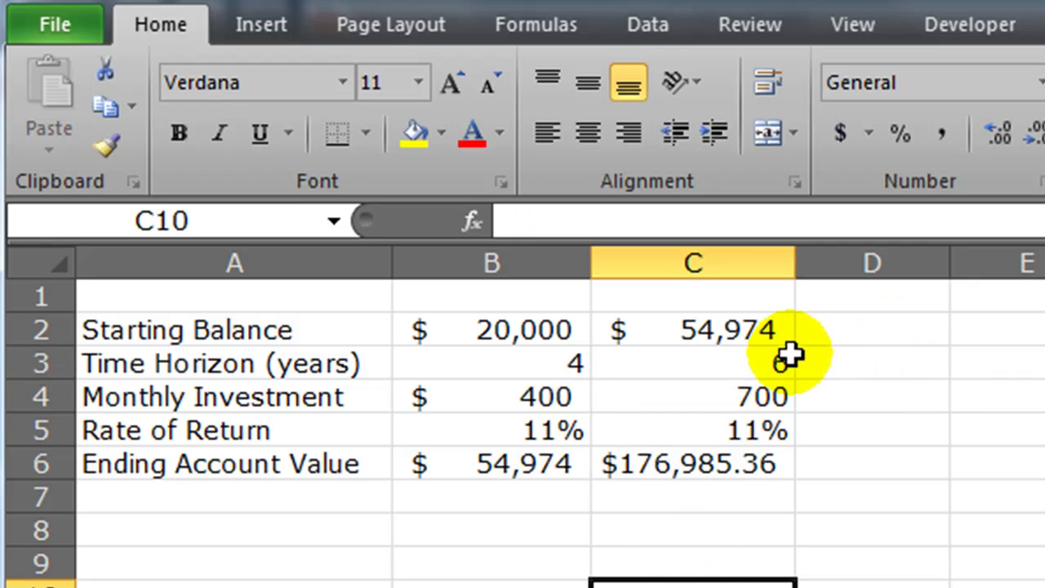
# Fill the second period's cells C2:C6 across into column D and widen that column to fit its values
pyautogui.moveTo(737, 327); pyautogui.dragTo(729, 462)
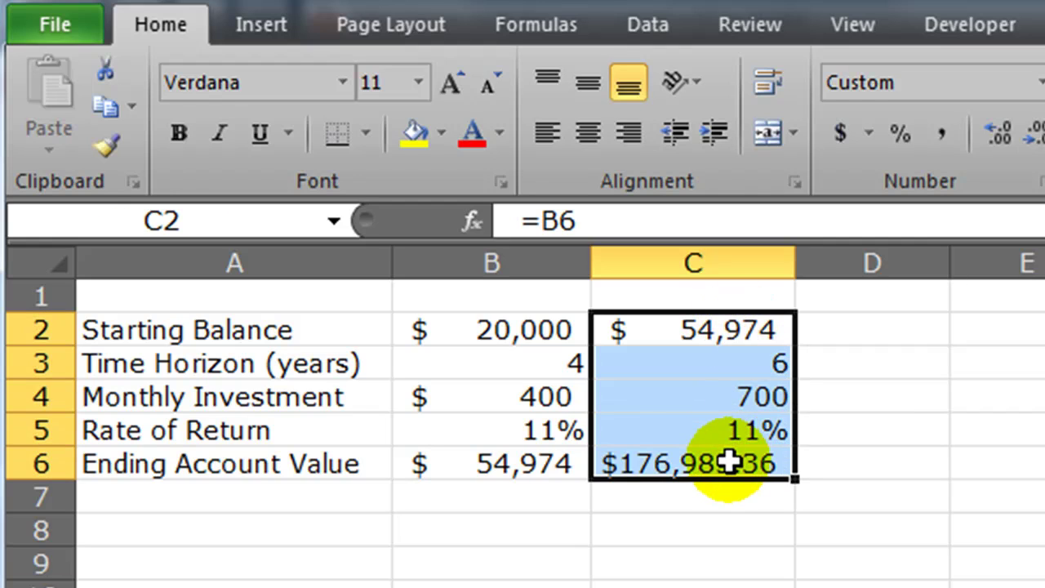
pyautogui.moveTo(795, 478); pyautogui.dragTo(915, 483)
pyautogui.moveTo(951, 263); pyautogui.dragTo(1031, 263)
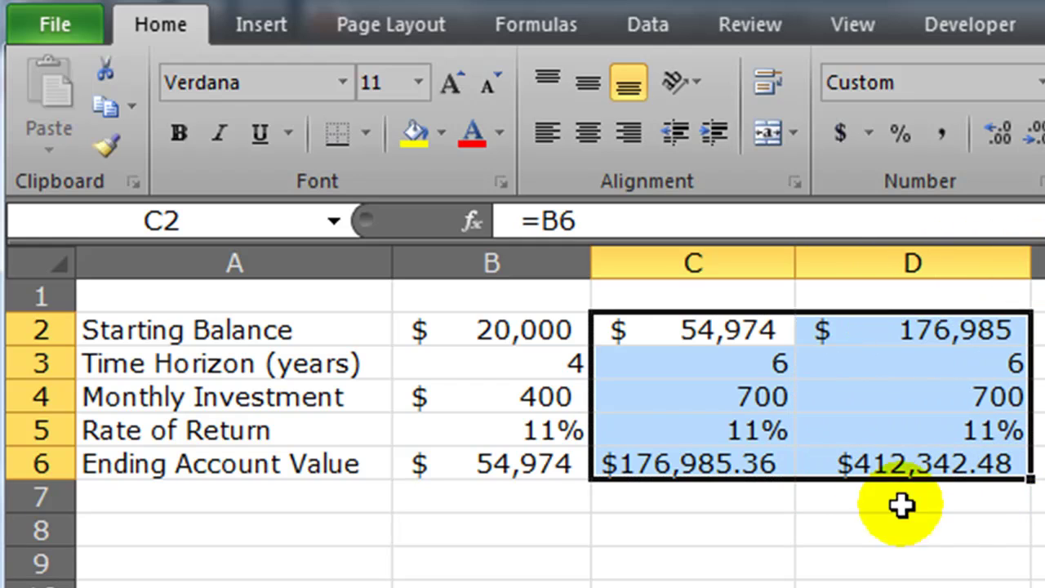
pyautogui.click(861, 578)
pyautogui.click(908, 329)
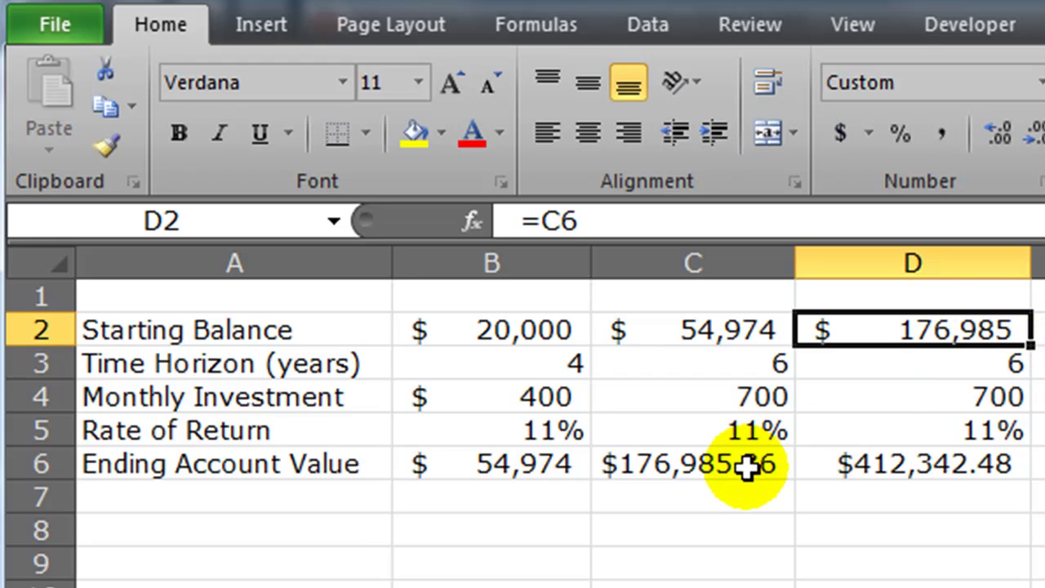
# Set the third period's time horizon in D3 to 3 years and its monthly investment in D4 to 200
pyautogui.click(932, 374)
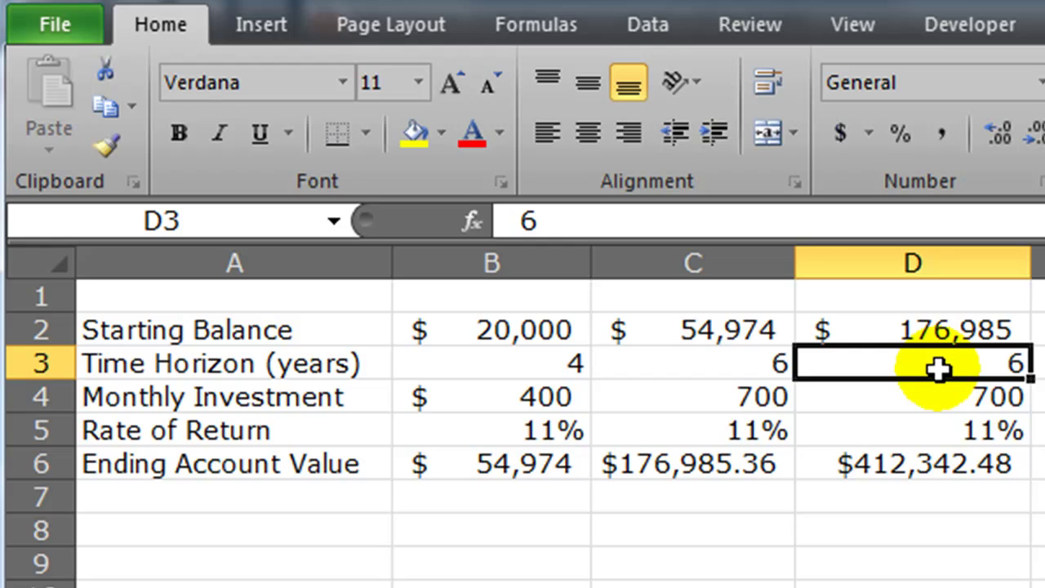
pyautogui.write('3')
pyautogui.press('Return')
pyautogui.click(975, 527)
pyautogui.click(971, 397)
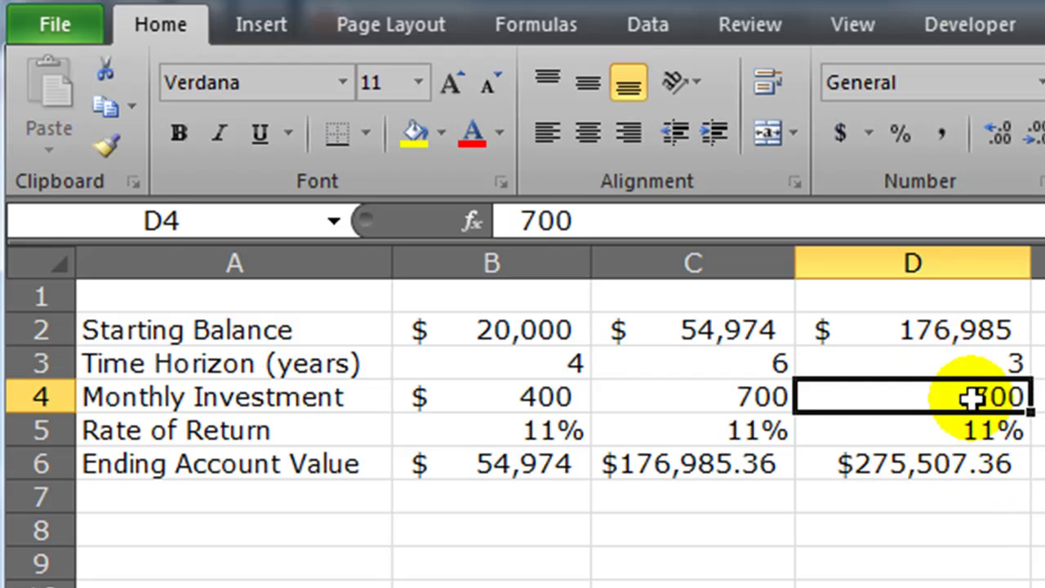
pyautogui.write('200')
pyautogui.press('Return')
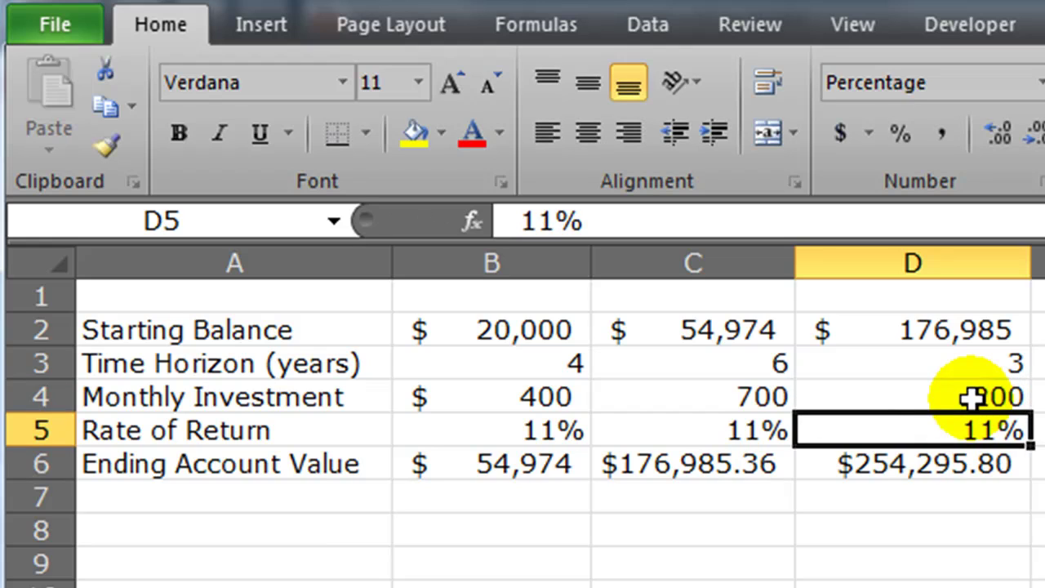
# Set the third period's rate of return in D5 to -5%
pyautogui.click(940, 582)
pyautogui.click(940, 431)
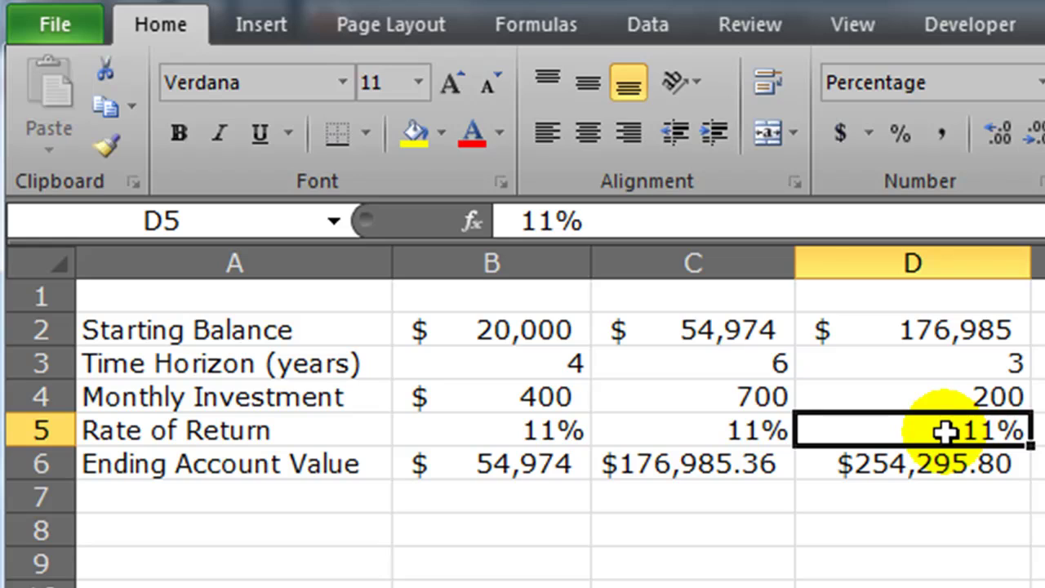
pyautogui.write('-5')
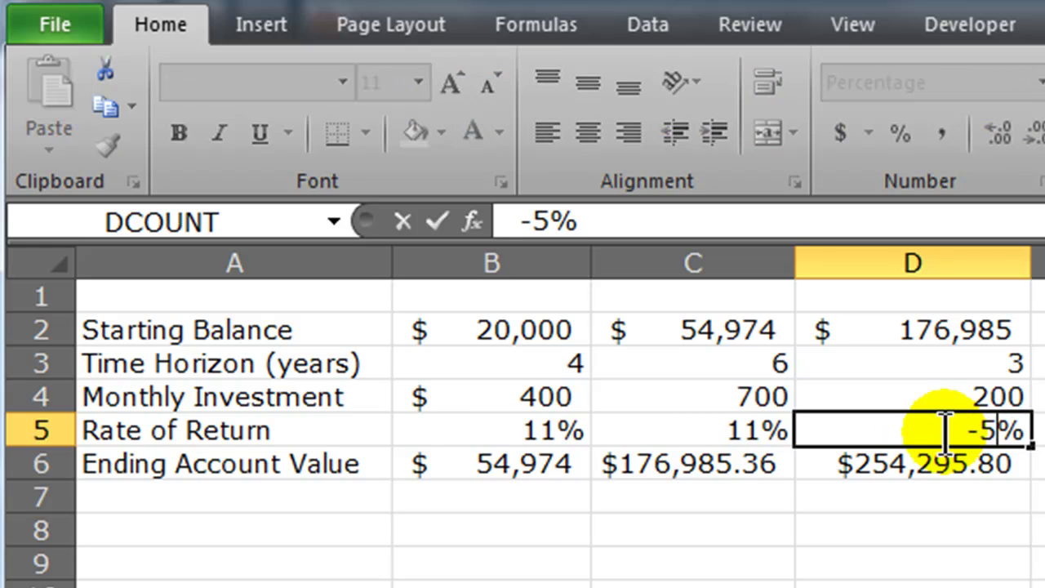
pyautogui.press('Return')
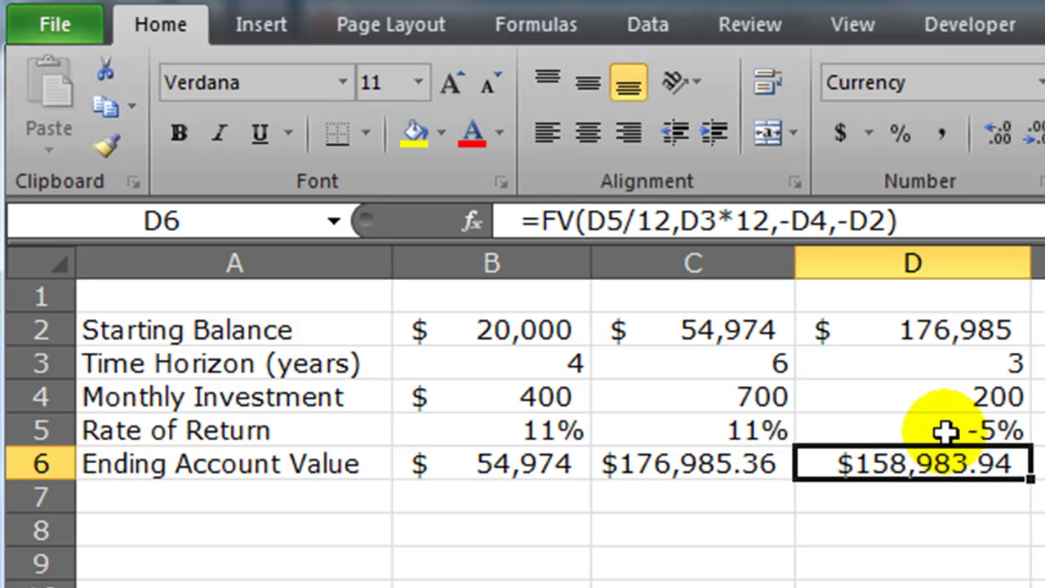
pyautogui.click(881, 582)
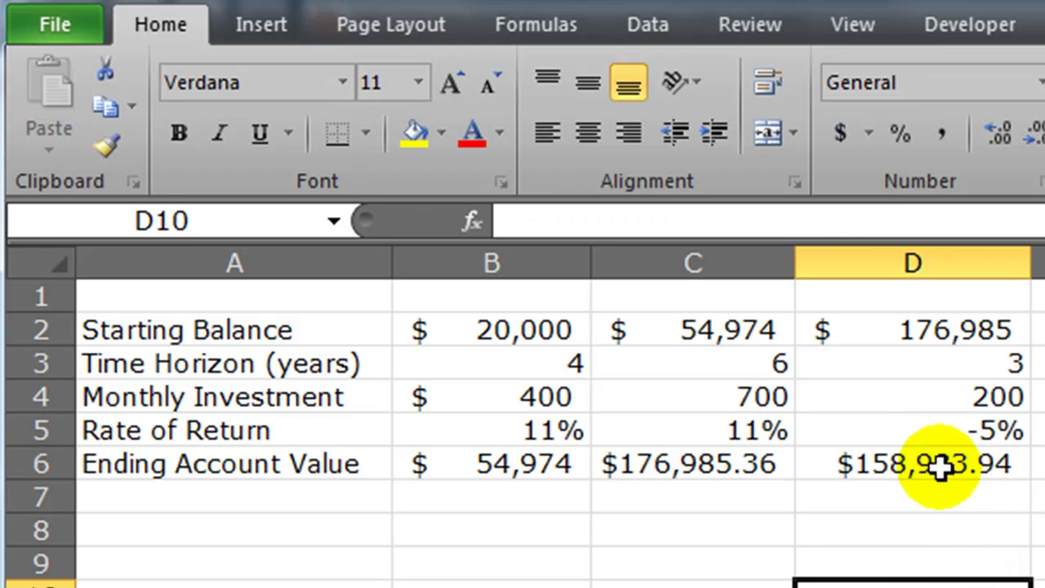
# Review the ending account value formula in D6, the time horizons in B3:D3 and the rate of return in D5
pyautogui.click(910, 464)
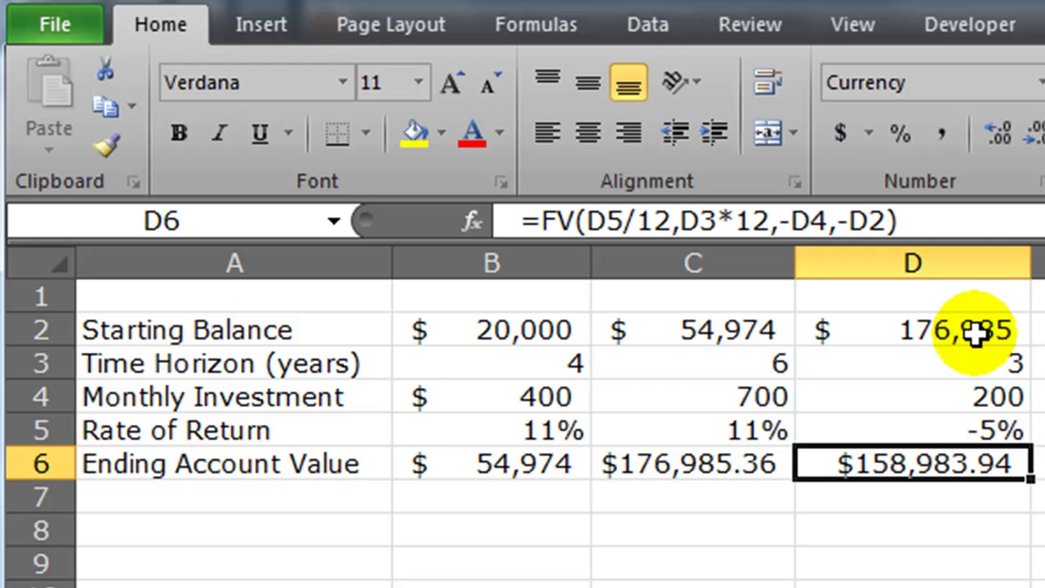
pyautogui.moveTo(563, 363); pyautogui.dragTo(923, 369)
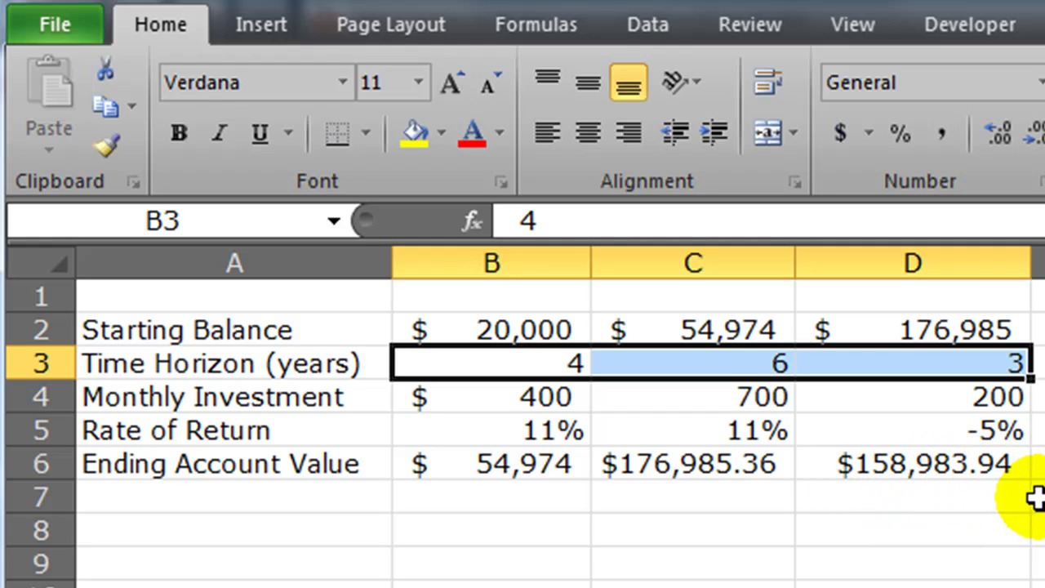
pyautogui.click(991, 529)
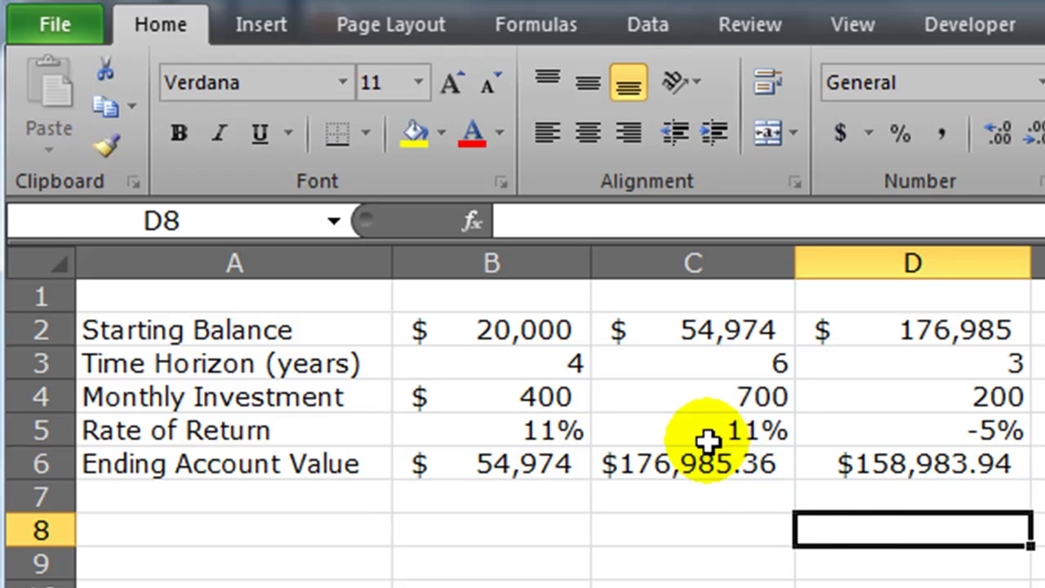
pyautogui.click(930, 437)
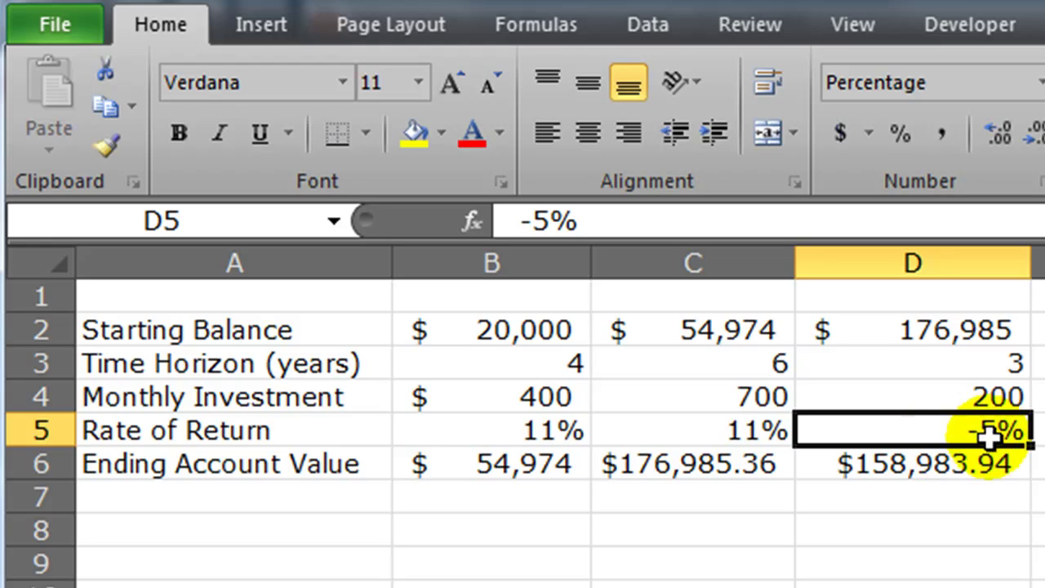